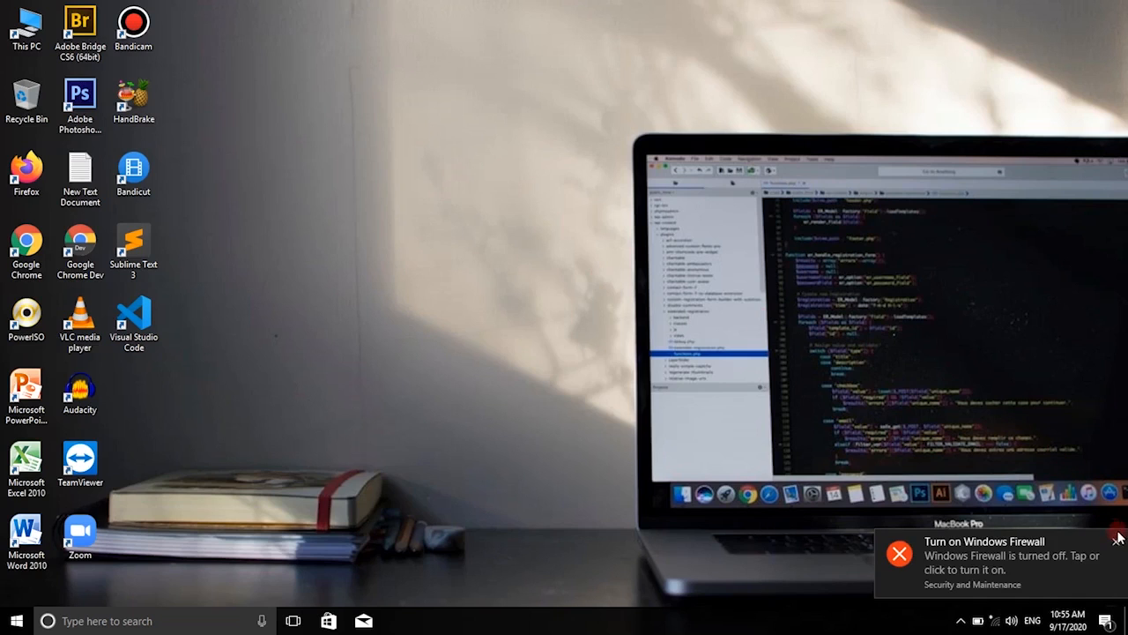
Dismiss the firewall notification and open Task Manager's list of startup programs
{"action": "left_click", "coordinate": [1117, 537]}
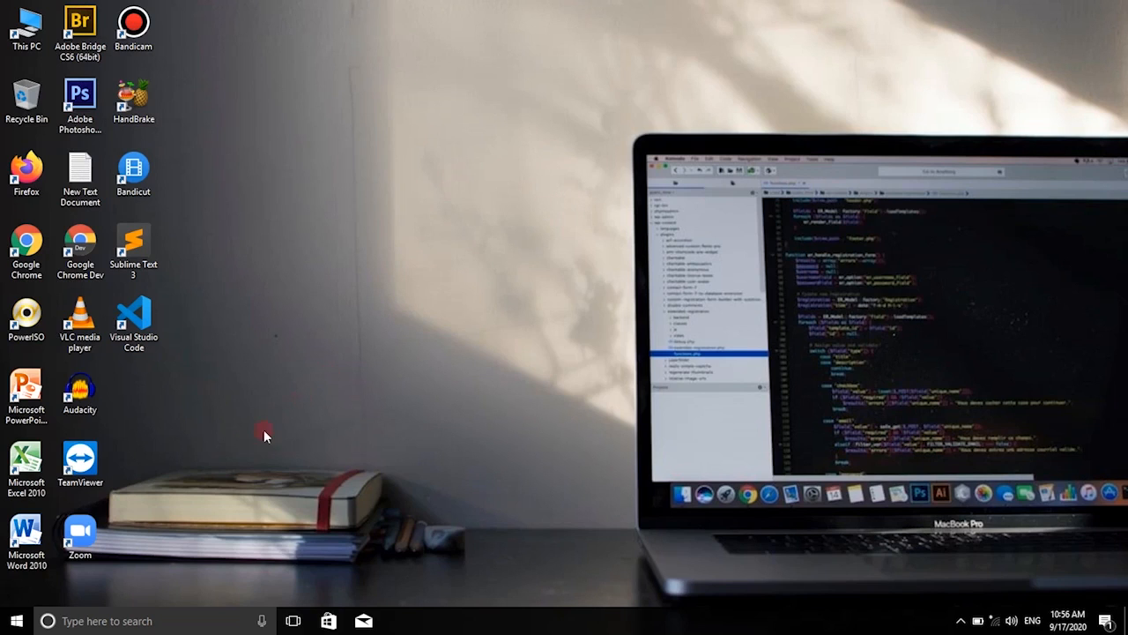
{"action": "left_click", "coordinate": [161, 611]}
{"action": "type", "text": "task"}
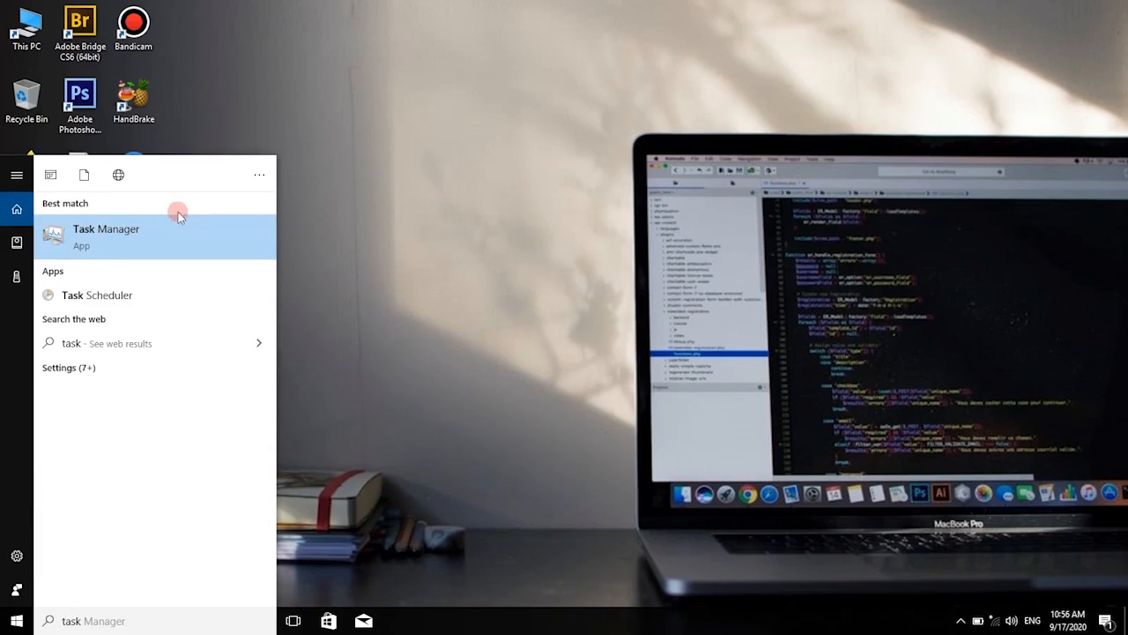
{"action": "left_click", "coordinate": [165, 229]}
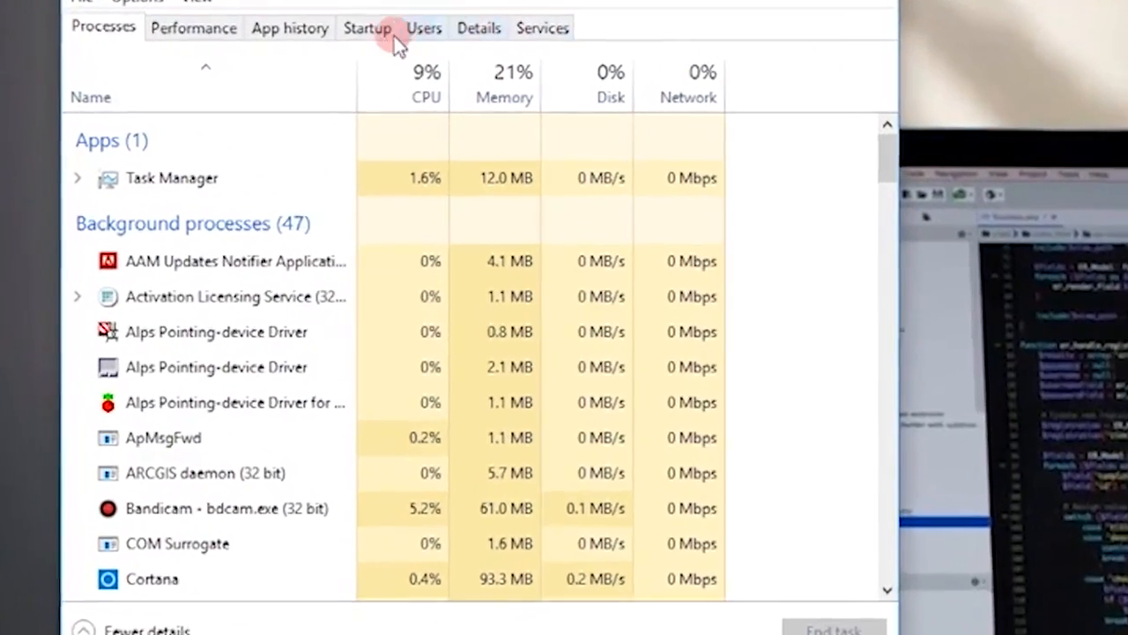
{"action": "left_click", "coordinate": [384, 33]}
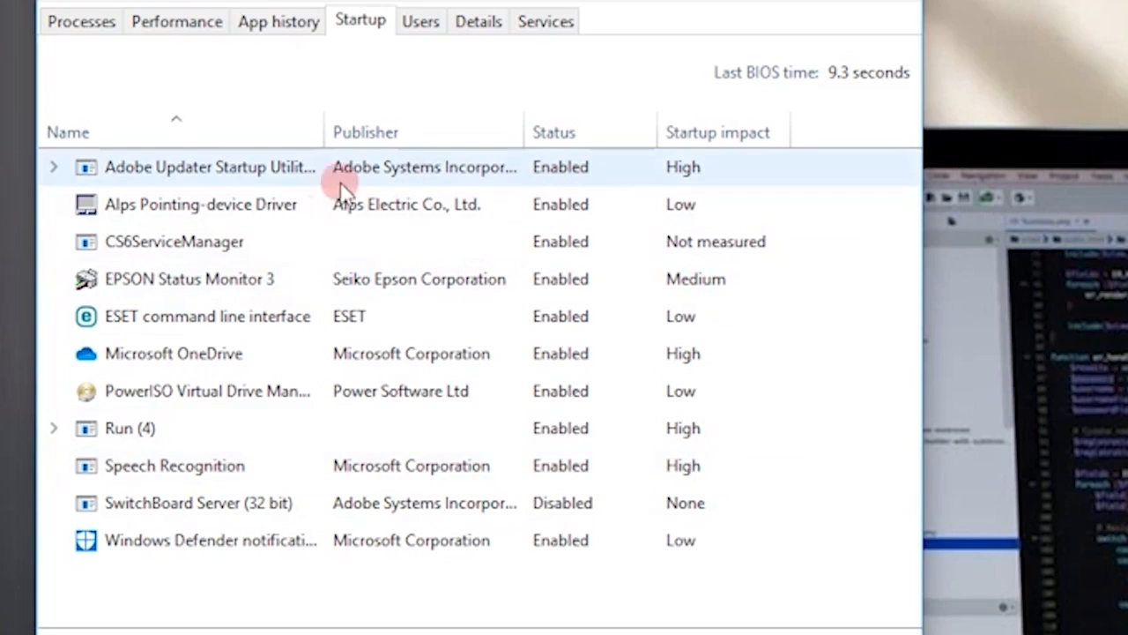
Disable the Adobe Updater Startup Utility, Alps Pointing-device Driver, CS6ServiceManager and EPSON Status Monitor 3 startup entries
{"action": "right_click", "coordinate": [246, 179]}
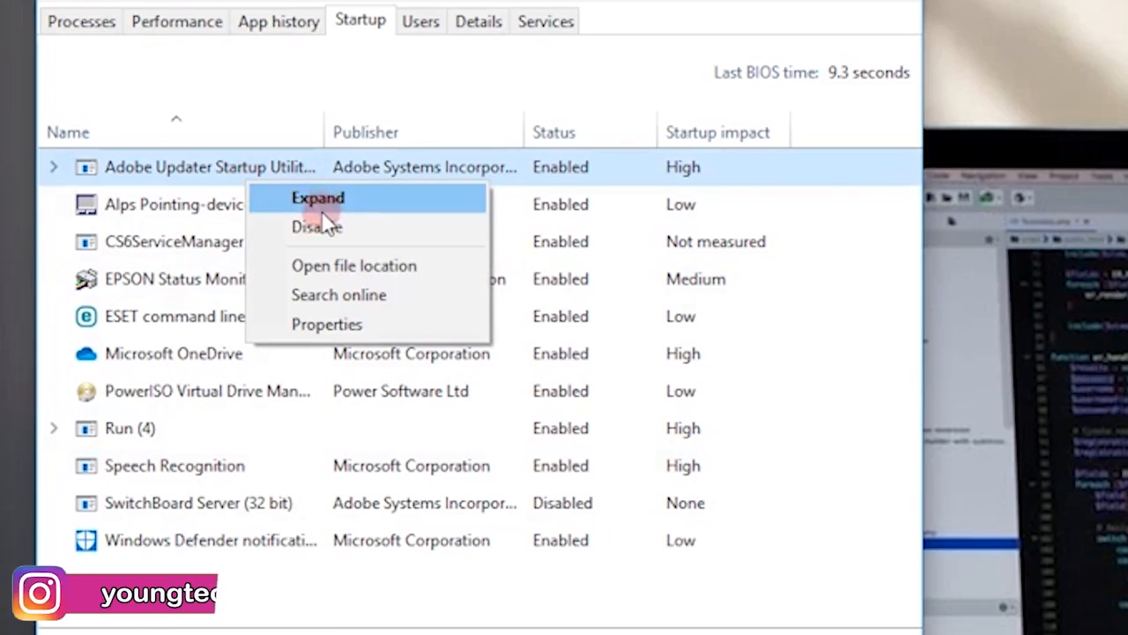
{"action": "left_click", "coordinate": [319, 227]}
{"action": "right_click", "coordinate": [247, 205]}
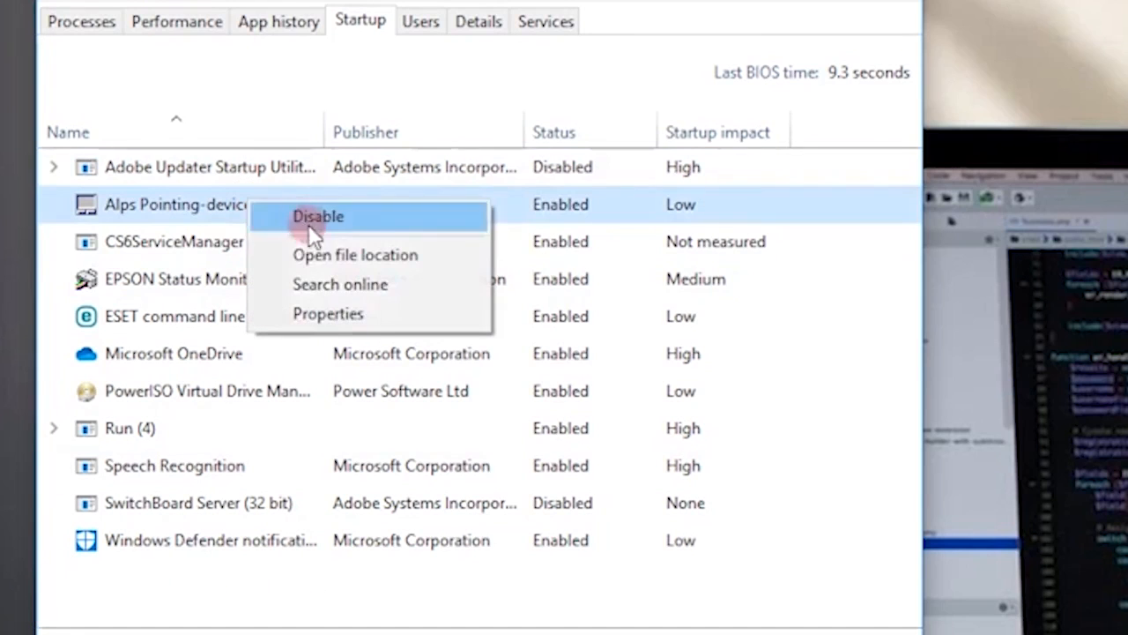
{"action": "left_click", "coordinate": [330, 224]}
{"action": "right_click", "coordinate": [222, 240]}
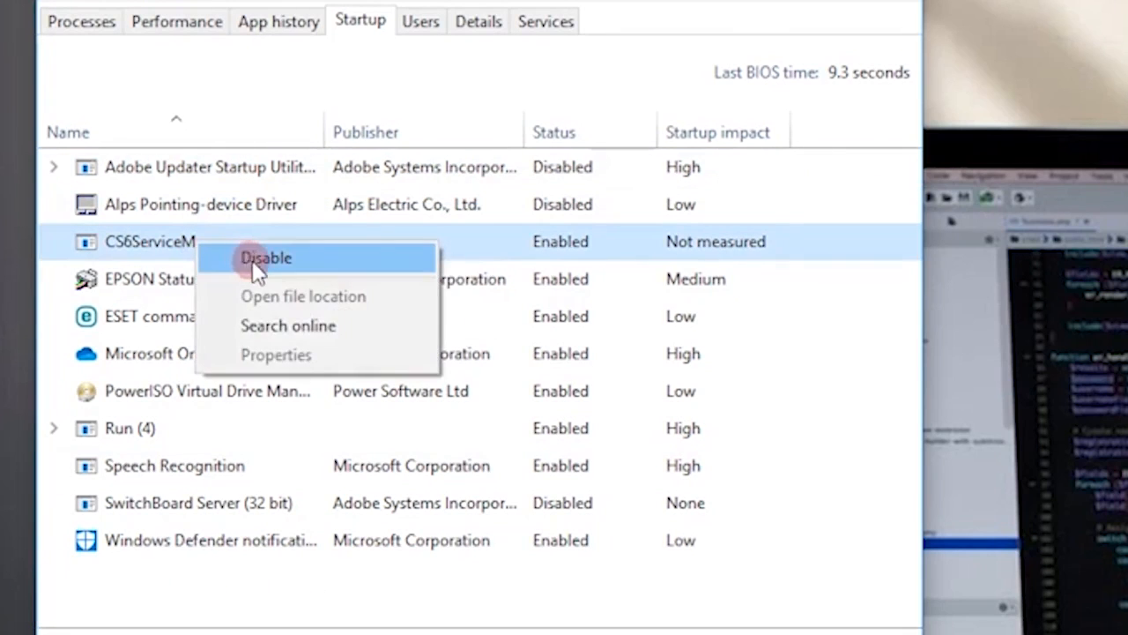
{"action": "left_click", "coordinate": [255, 256]}
{"action": "right_click", "coordinate": [194, 284]}
{"action": "left_click", "coordinate": [238, 298]}
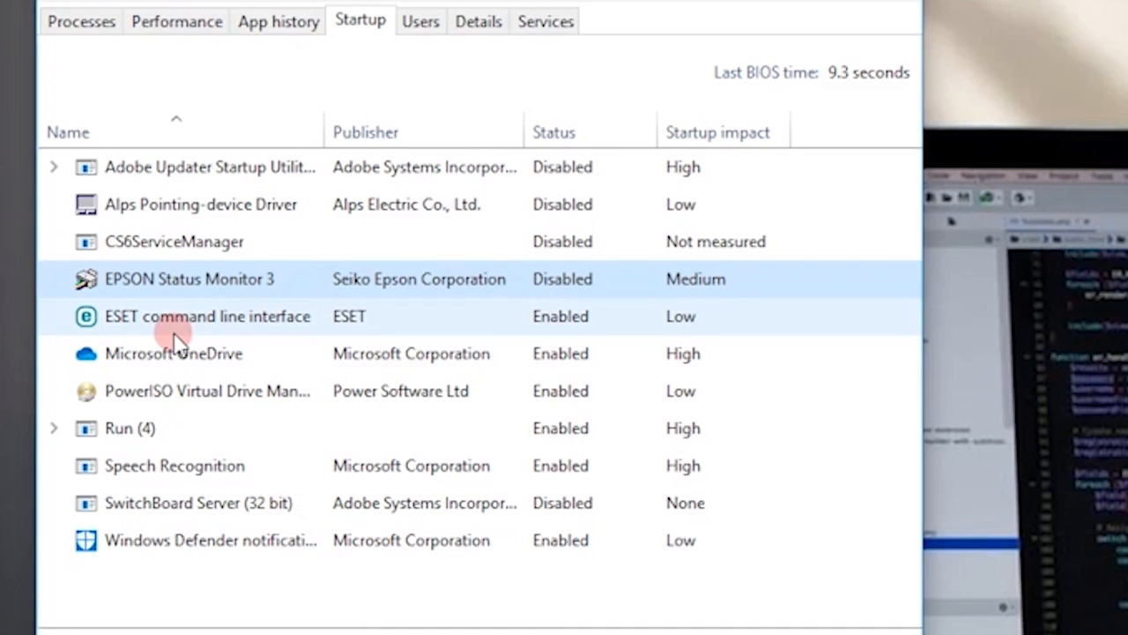
Disable the Microsoft OneDrive, PowerISO Virtual Drive and Run (4) startup entries
{"action": "right_click", "coordinate": [157, 360]}
{"action": "left_click", "coordinate": [222, 369]}
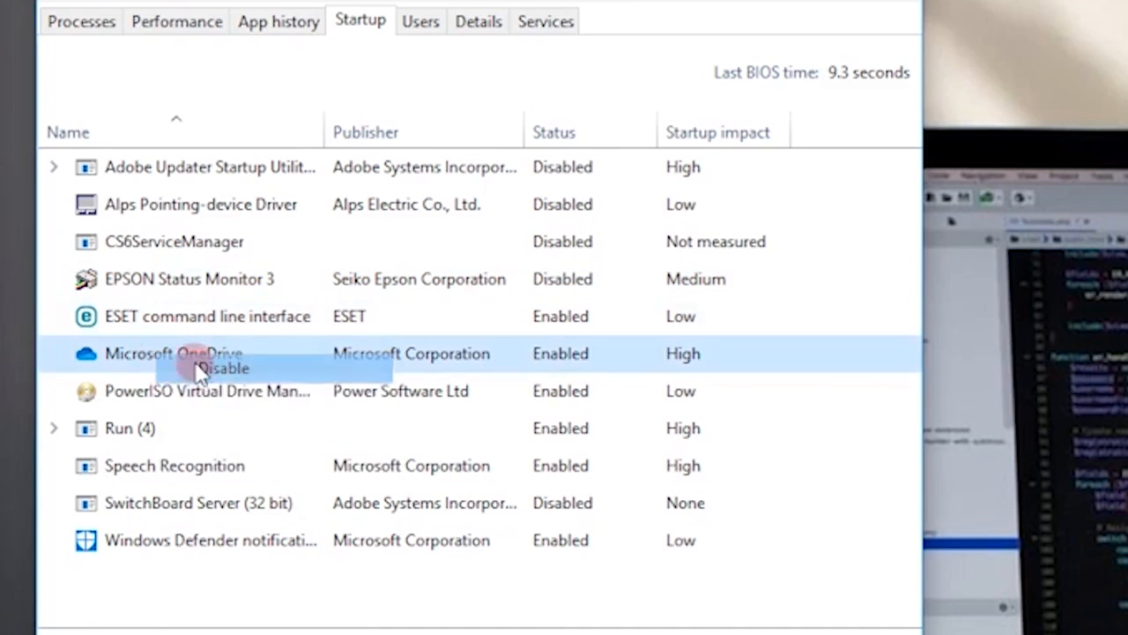
{"action": "right_click", "coordinate": [180, 391]}
{"action": "left_click", "coordinate": [149, 417]}
{"action": "right_click", "coordinate": [147, 419]}
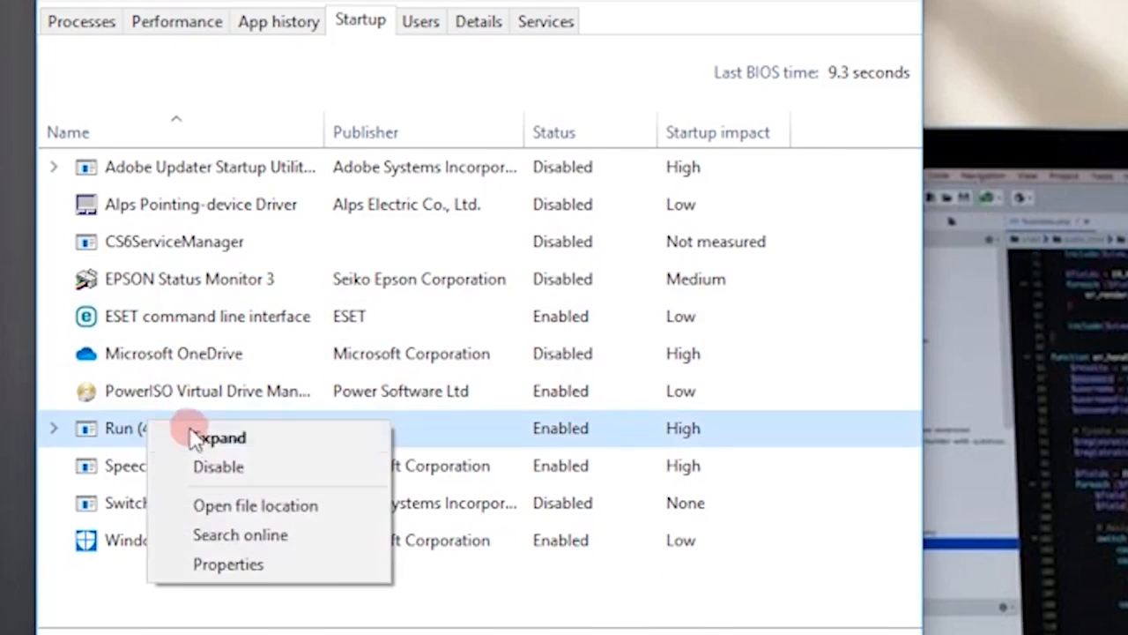
{"action": "left_click", "coordinate": [185, 434]}
{"action": "left_click", "coordinate": [52, 428]}
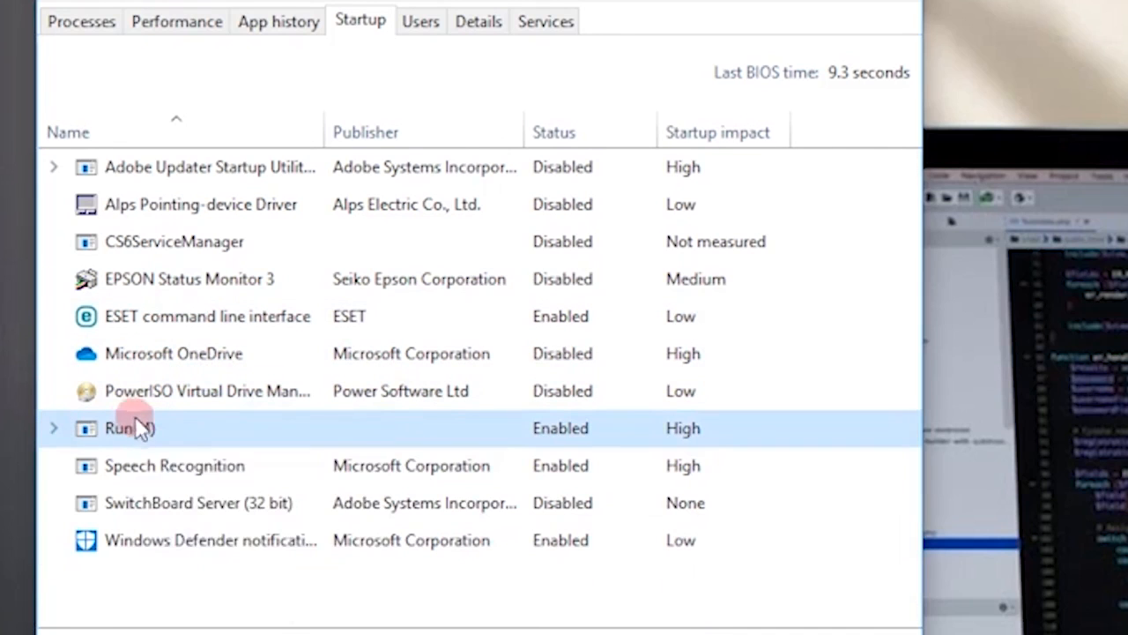
{"action": "right_click", "coordinate": [146, 428]}
{"action": "right_click", "coordinate": [94, 431]}
{"action": "left_click", "coordinate": [150, 477]}
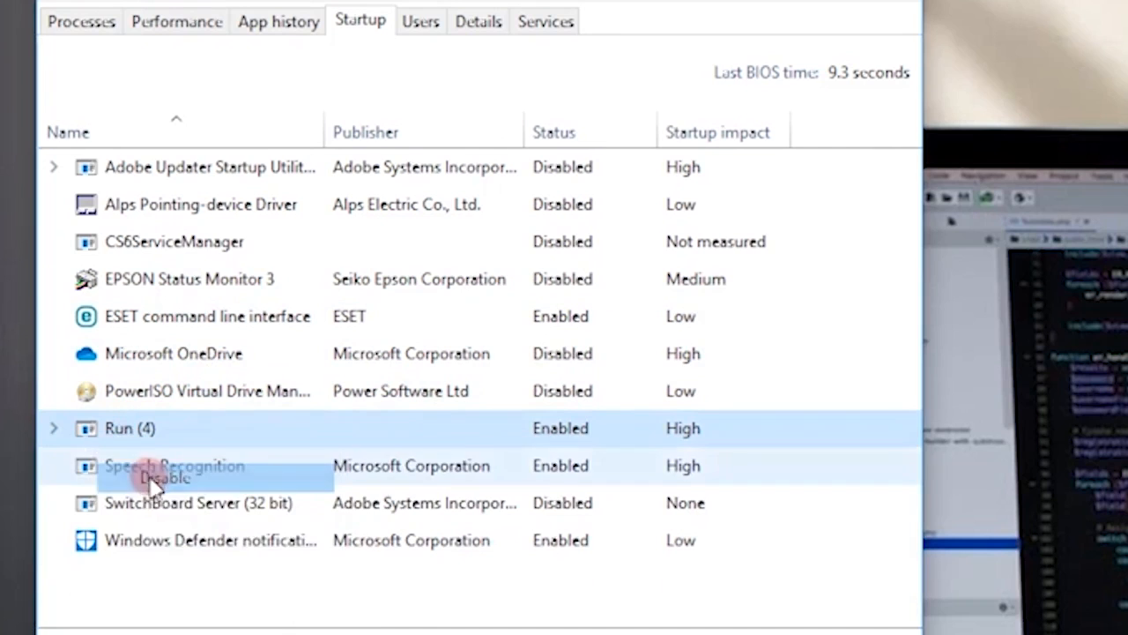
Disable the Speech Recognition and Windows Defender notification startup entries, and switch SwitchBoard Server (32 bit) to enabled
{"action": "right_click", "coordinate": [140, 470]}
{"action": "left_click", "coordinate": [201, 488]}
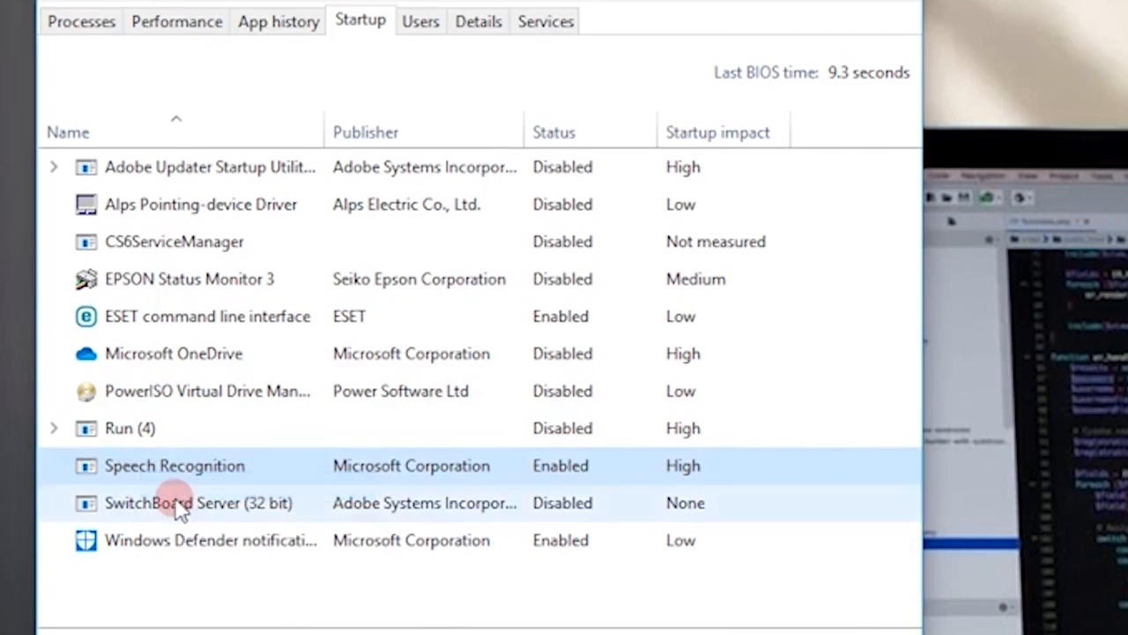
{"action": "right_click", "coordinate": [188, 498]}
{"action": "left_click", "coordinate": [205, 508]}
{"action": "right_click", "coordinate": [189, 533]}
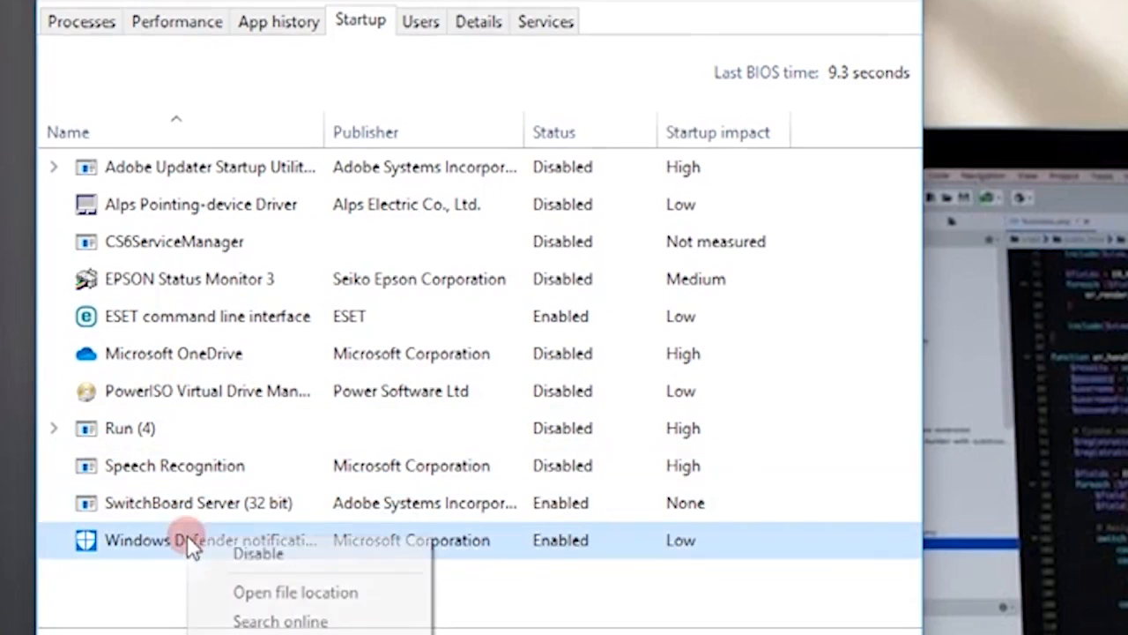
{"action": "left_click", "coordinate": [256, 553]}
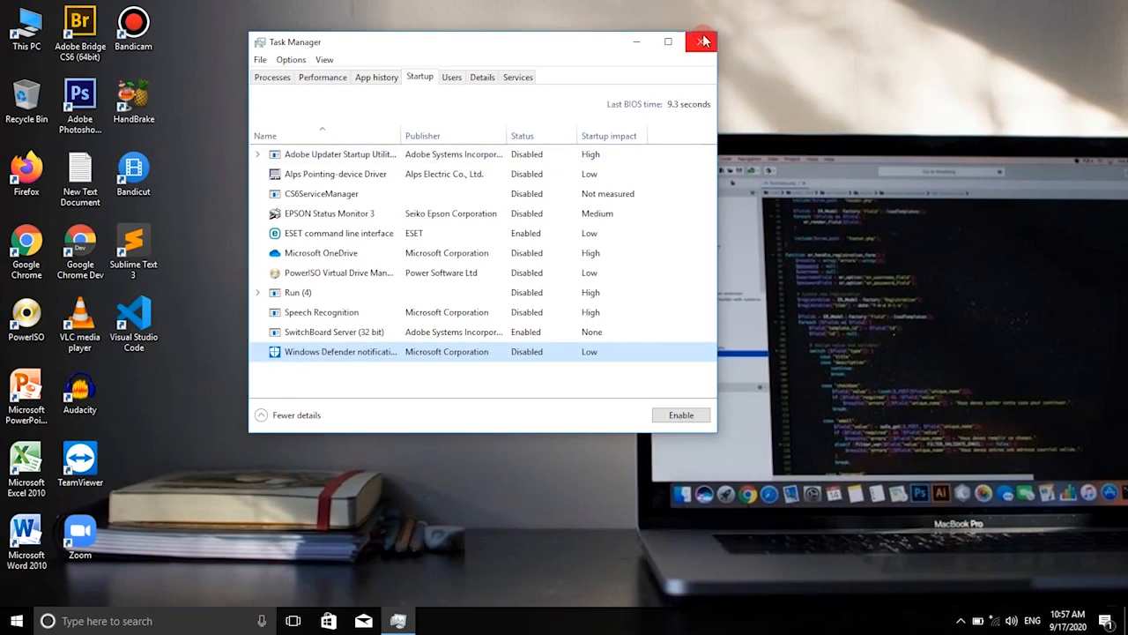
Close Task Manager and refresh the desktop
{"action": "left_click", "coordinate": [702, 41]}
{"action": "right_click", "coordinate": [536, 65]}
{"action": "left_click", "coordinate": [564, 104]}
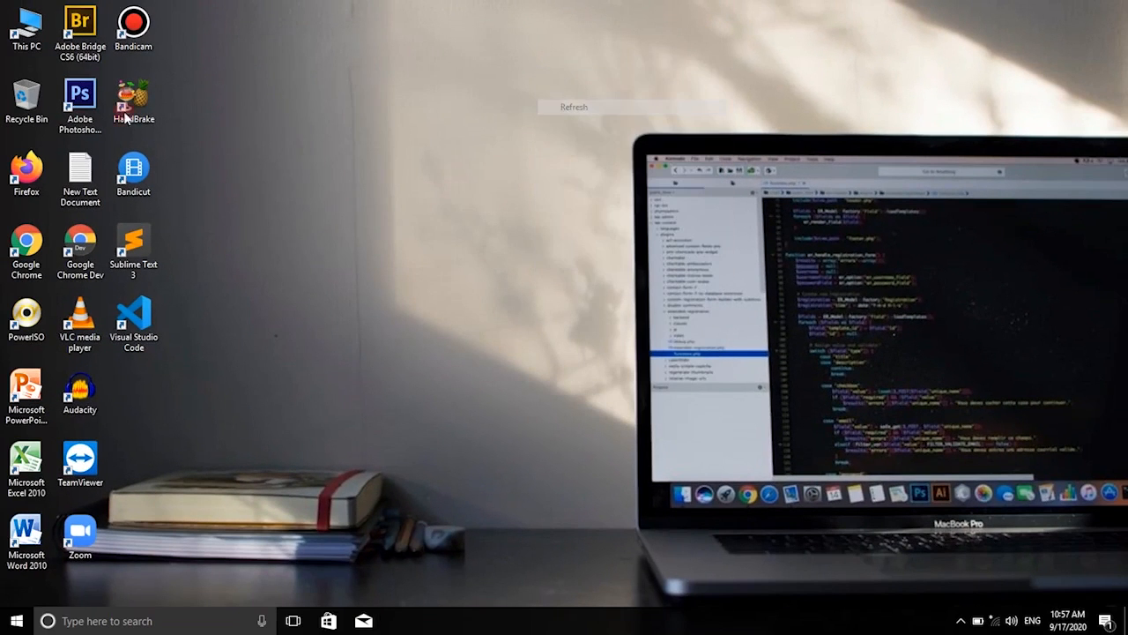
Open the Startup and Recovery settings from This PC's advanced system properties
{"action": "double_click", "coordinate": [28, 34]}
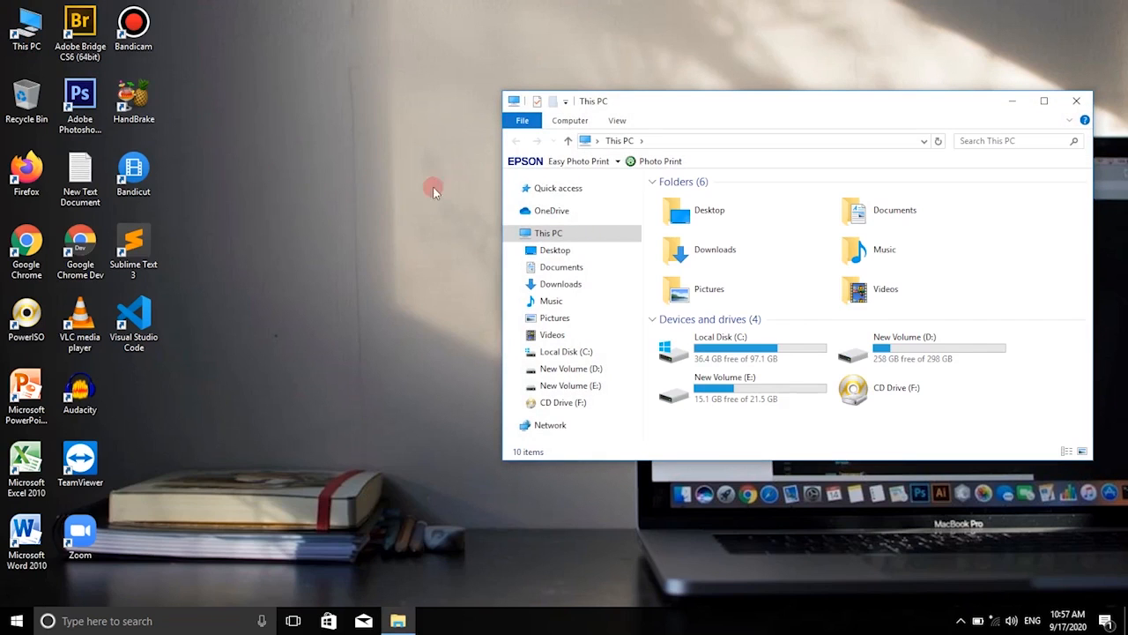
{"action": "right_click", "coordinate": [533, 234]}
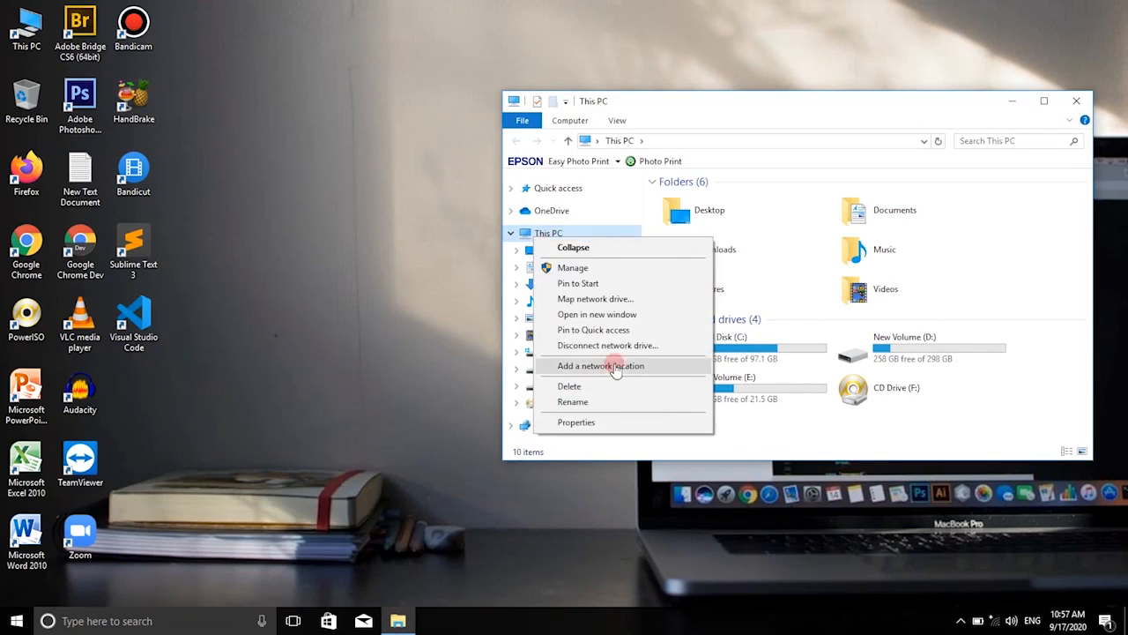
{"action": "left_click", "coordinate": [581, 421]}
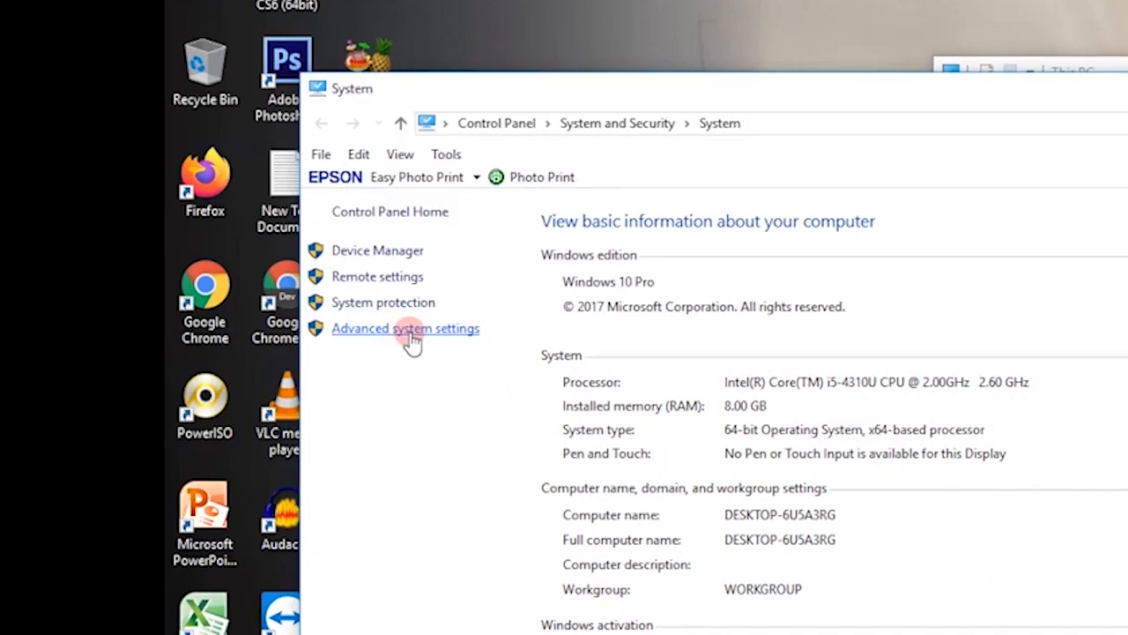
{"action": "left_click", "coordinate": [411, 338]}
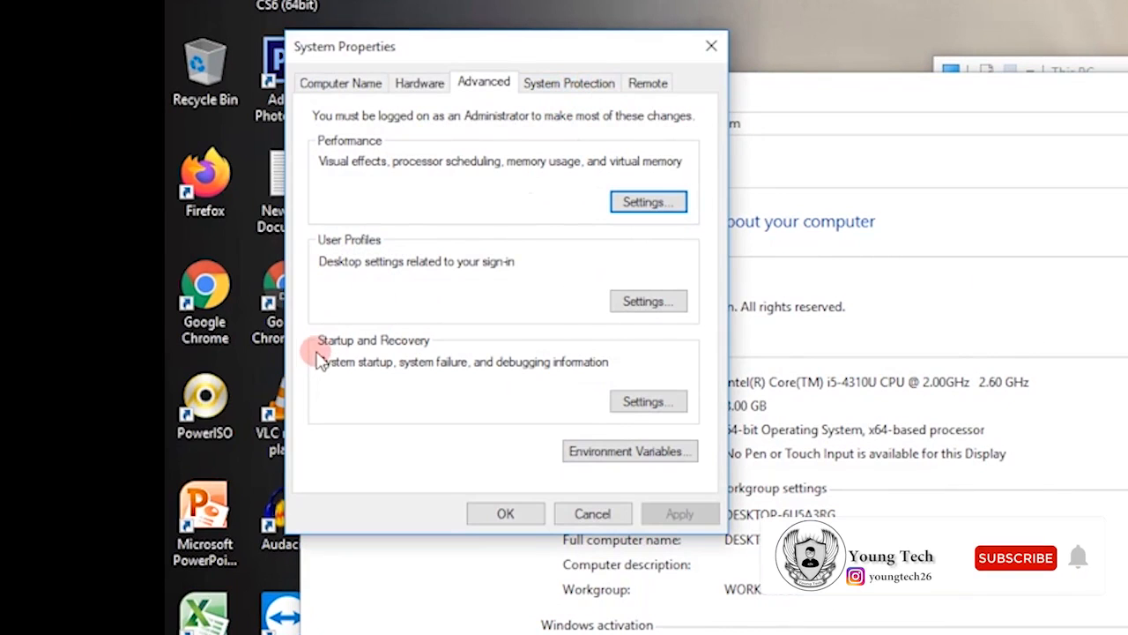
{"action": "left_click", "coordinate": [651, 406]}
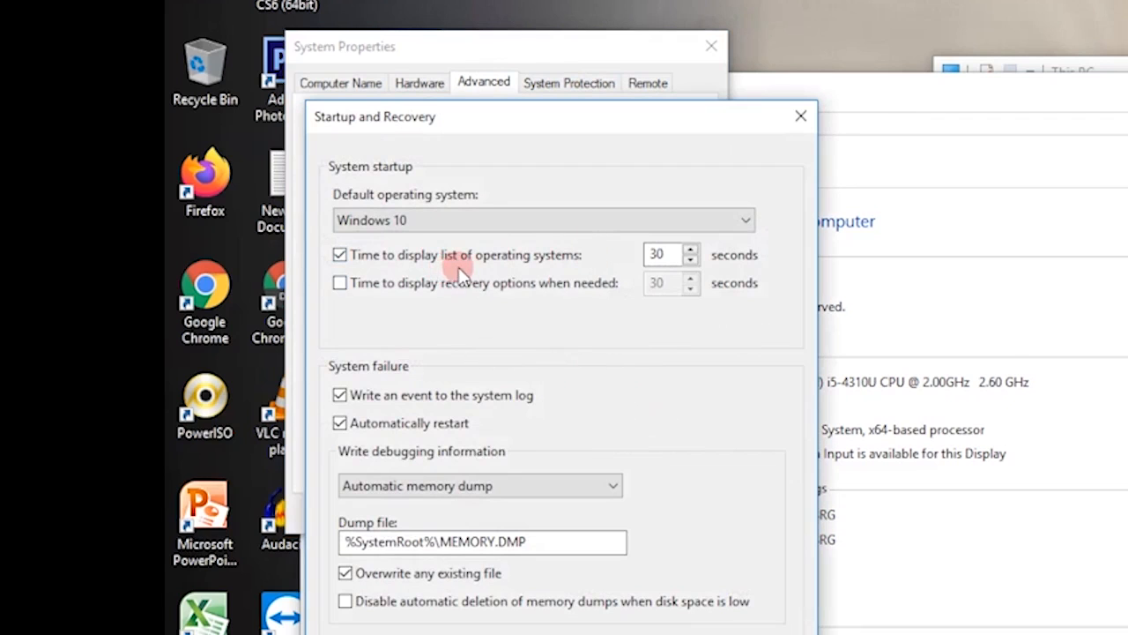
Set the time to display the list of operating systems to 10 seconds, confirm, and close the System and This PC windows
{"action": "left_click", "coordinate": [656, 253]}
{"action": "type", "text": "1"}
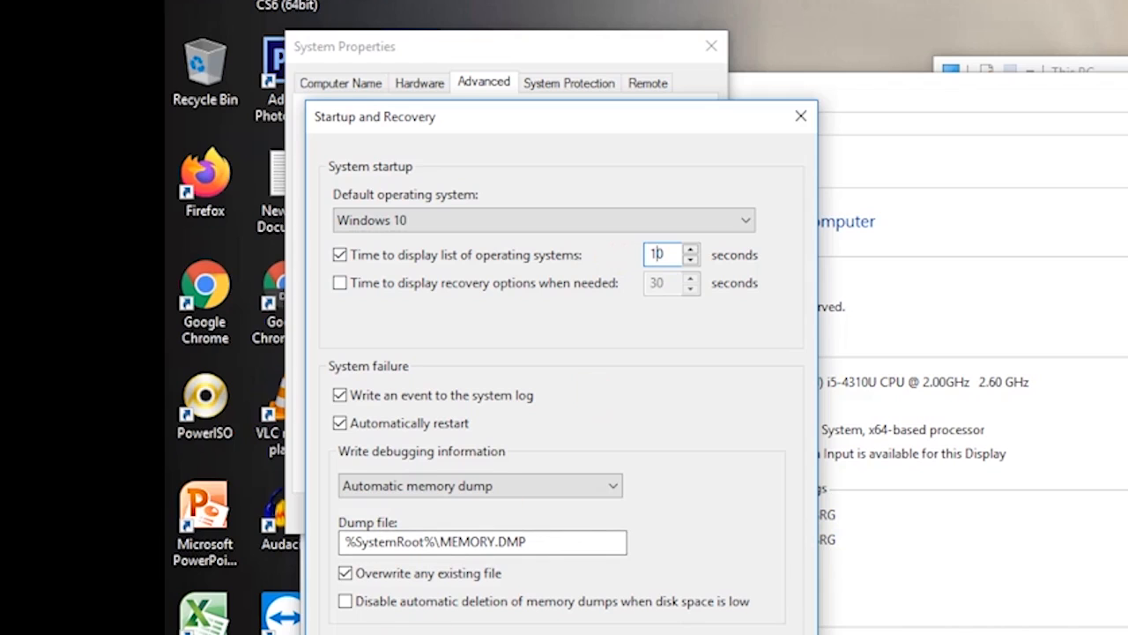
{"action": "key", "text": "Return"}
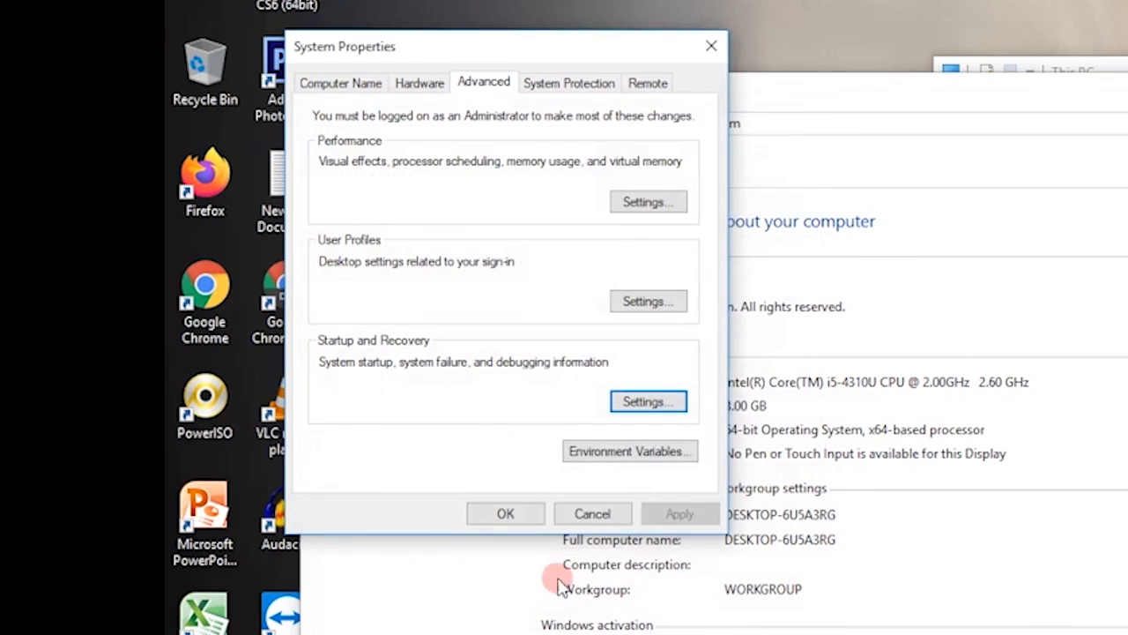
{"action": "left_click", "coordinate": [506, 515]}
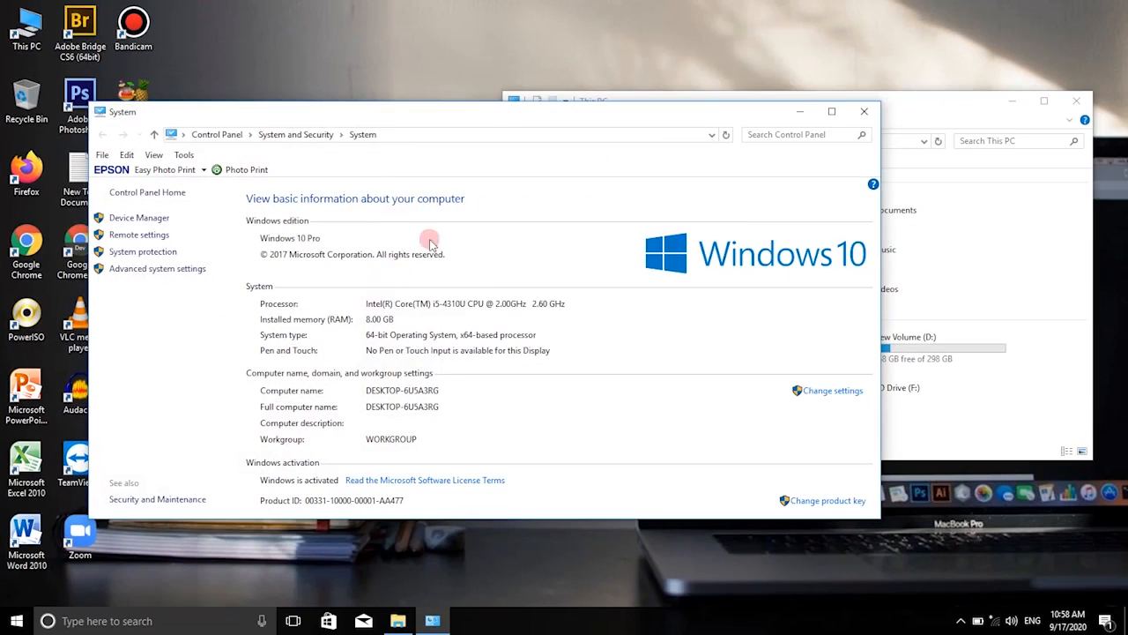
{"action": "left_click", "coordinate": [864, 111]}
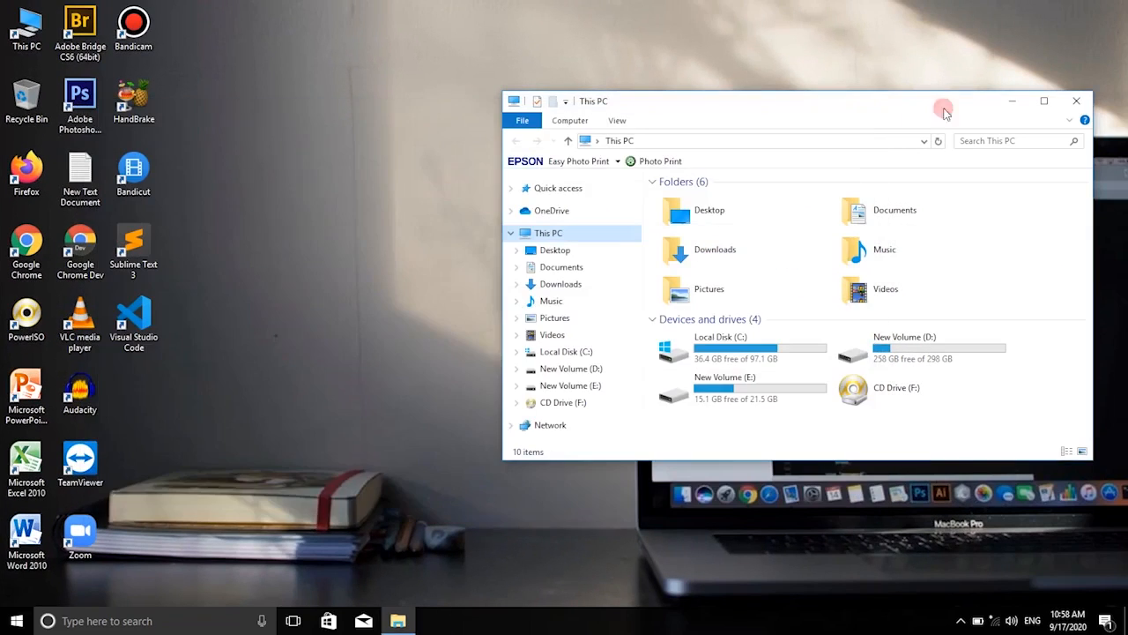
{"action": "left_click", "coordinate": [1076, 101]}
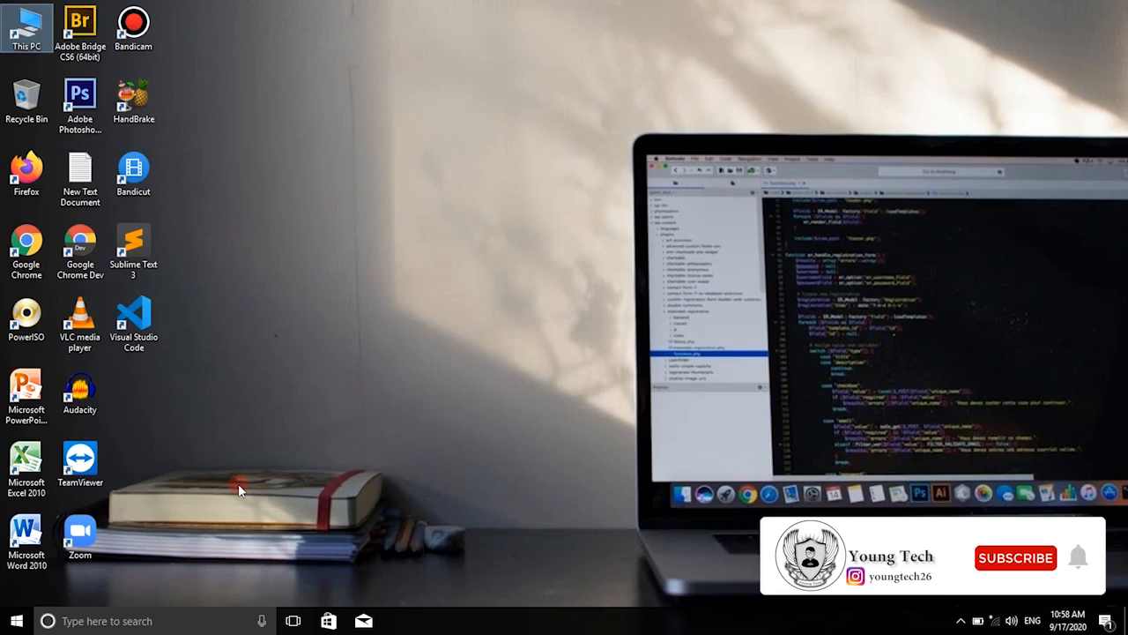
View the Windows Temp folder by running the command temp from the Run dialog, and close the folder
{"action": "left_click", "coordinate": [184, 620]}
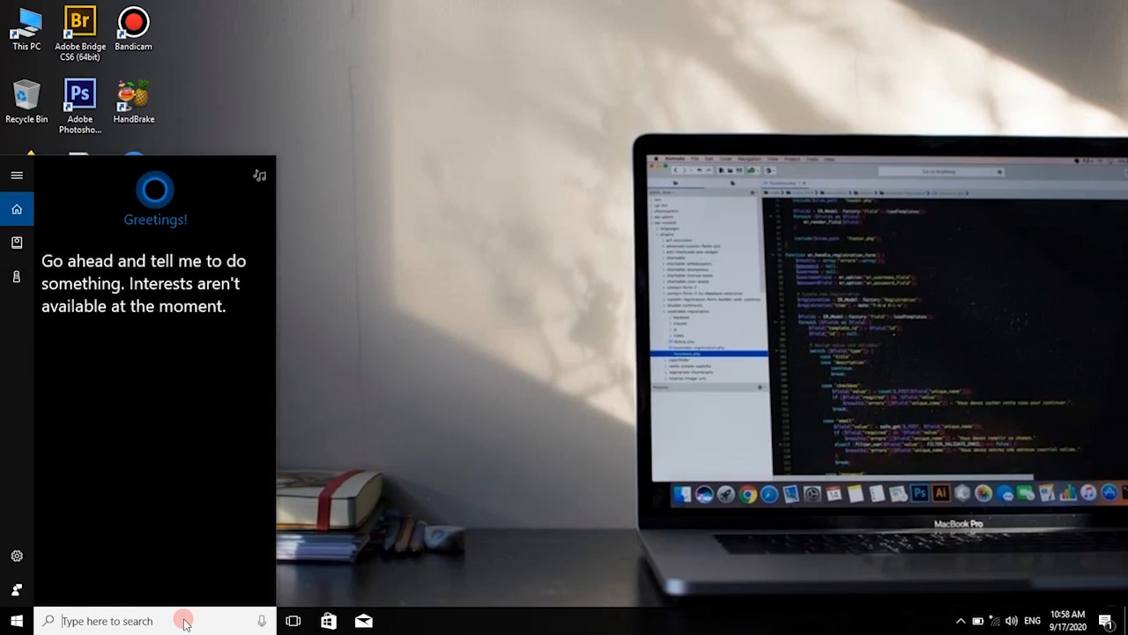
{"action": "type", "text": "run"}
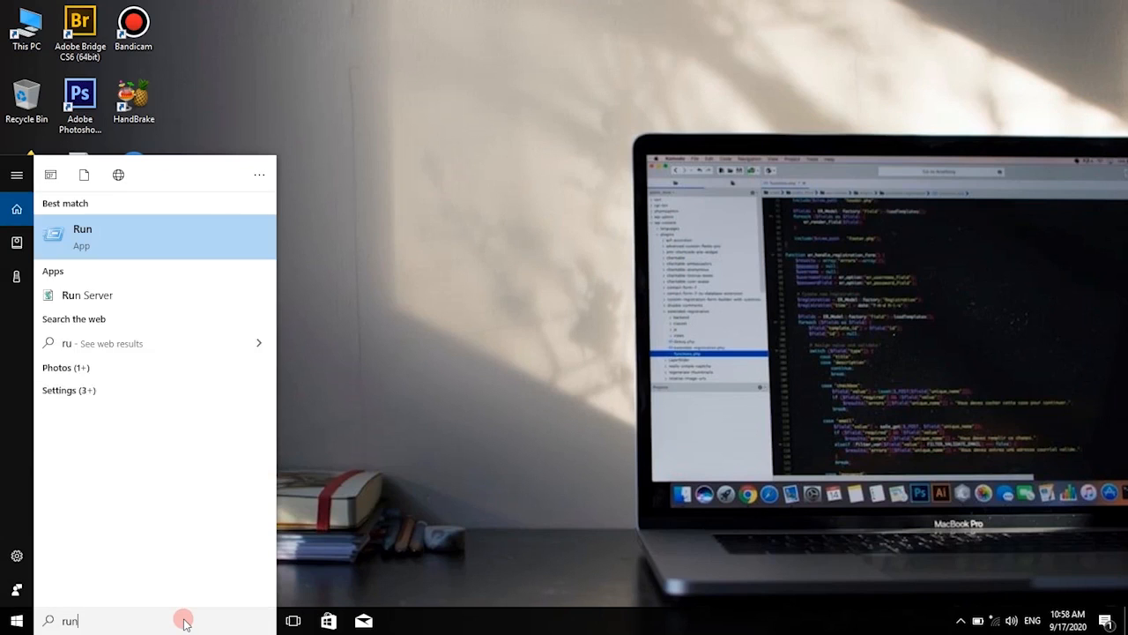
{"action": "left_click", "coordinate": [170, 240]}
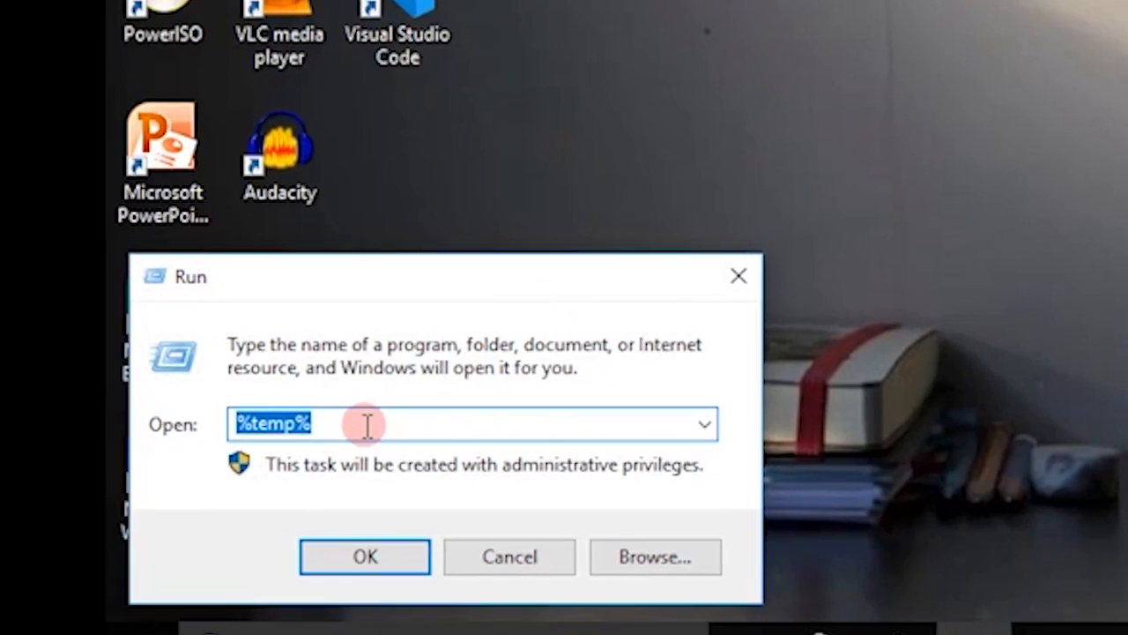
{"action": "left_click_drag", "start_coordinate": [398, 431], "coordinate": [256, 426]}
{"action": "type", "text": "t"}
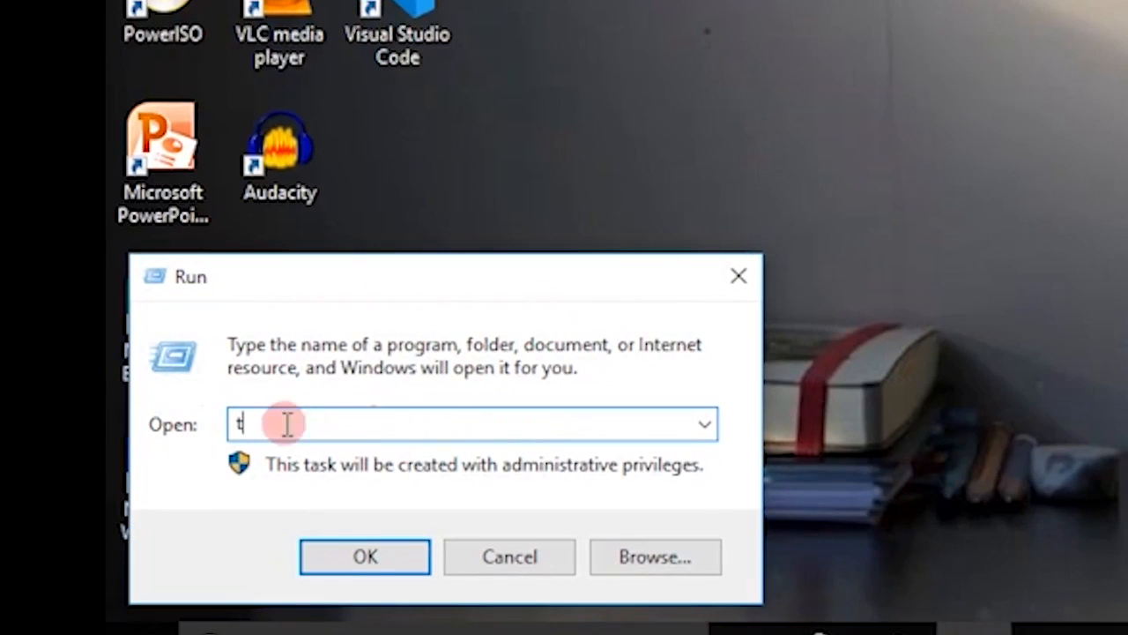
{"action": "type", "text": "emp"}
{"action": "left_click", "coordinate": [286, 424]}
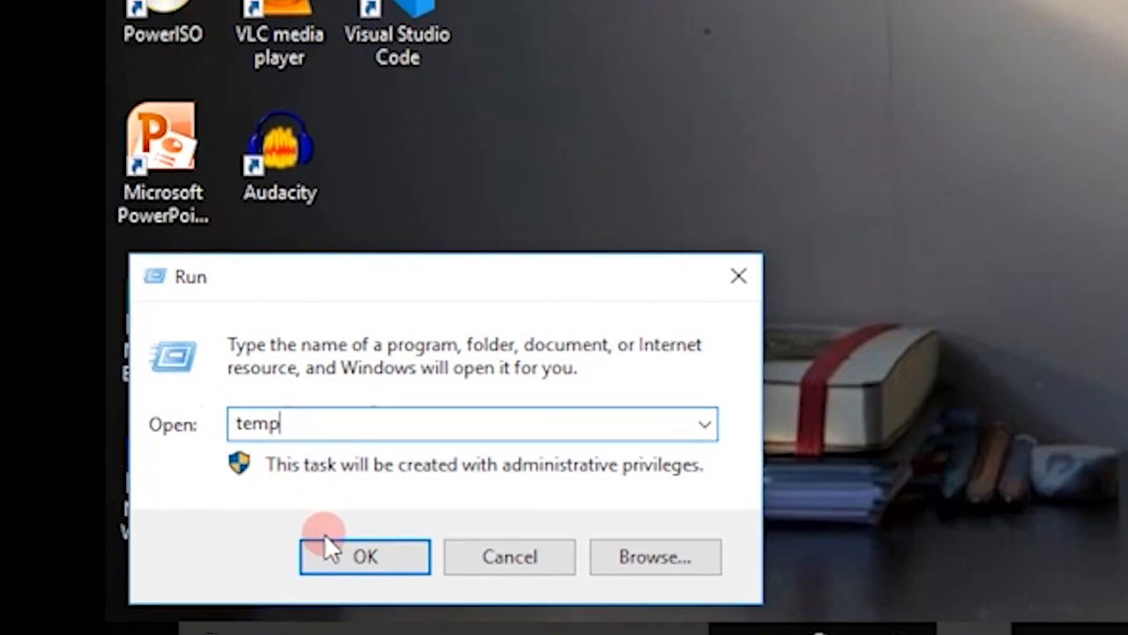
{"action": "left_click", "coordinate": [355, 542]}
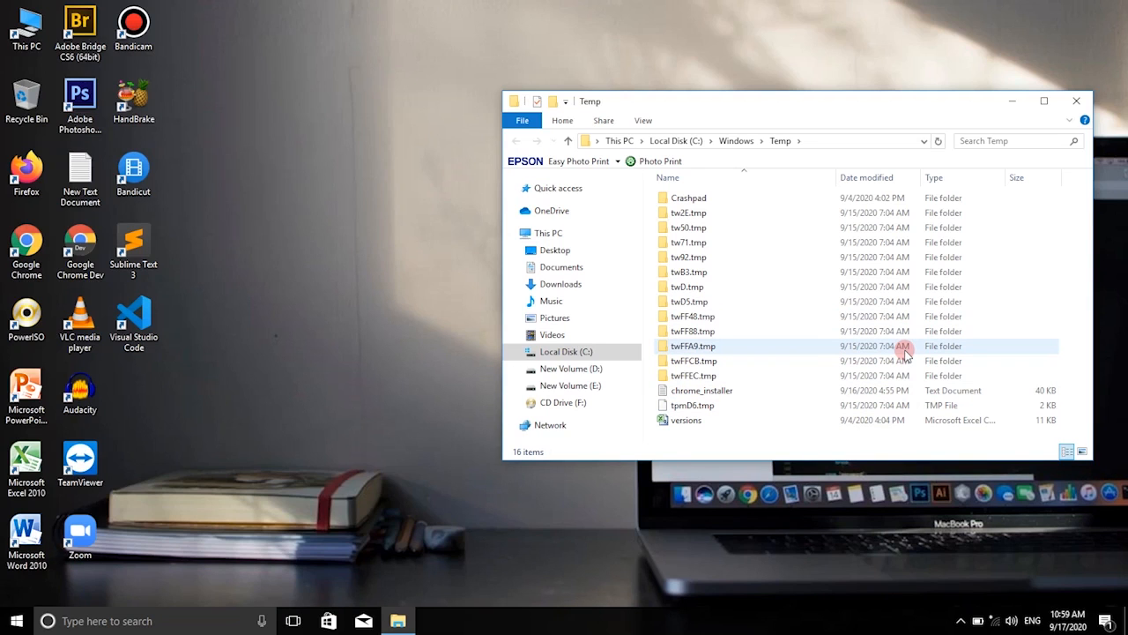
{"action": "left_click", "coordinate": [1077, 100]}
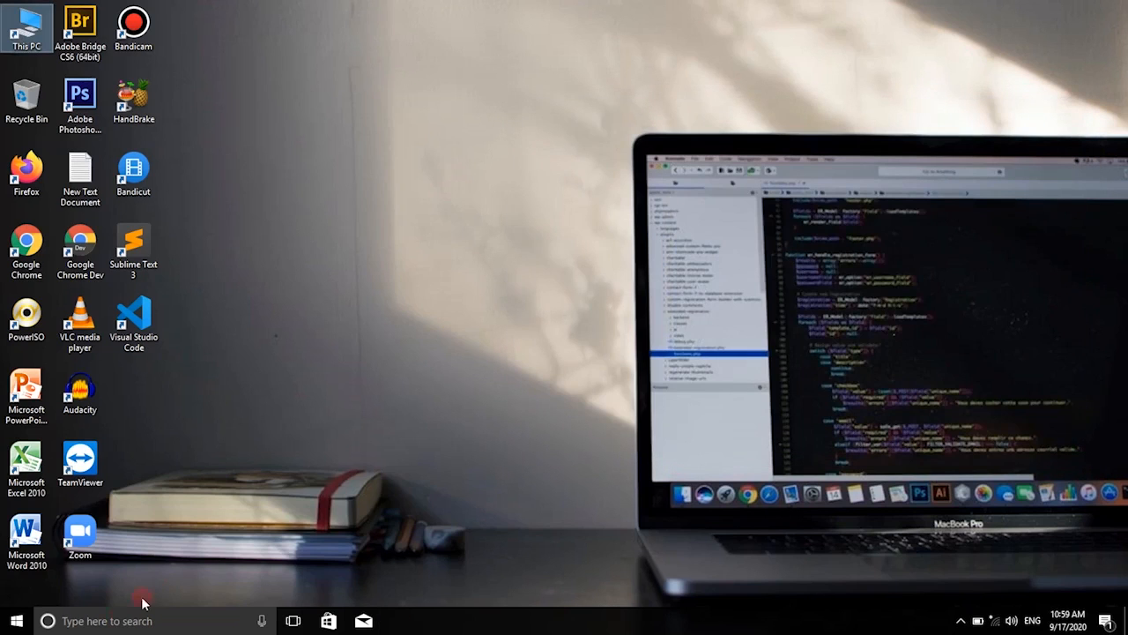
Delete everything in the Windows Temp folder, opened by running temp from the Run dialog, and close the folder
{"action": "left_click", "coordinate": [118, 619]}
{"action": "type", "text": "run"}
{"action": "left_click", "coordinate": [117, 231]}
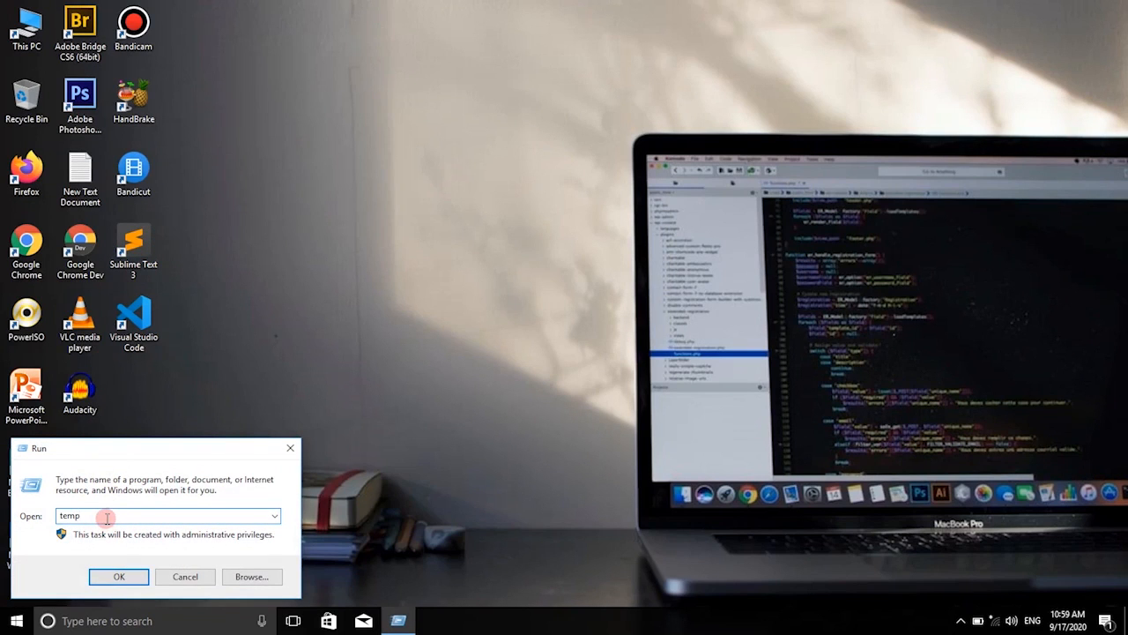
{"action": "left_click", "coordinate": [126, 582]}
{"action": "left_click", "coordinate": [760, 364]}
{"action": "key", "text": "ctrl+a"}
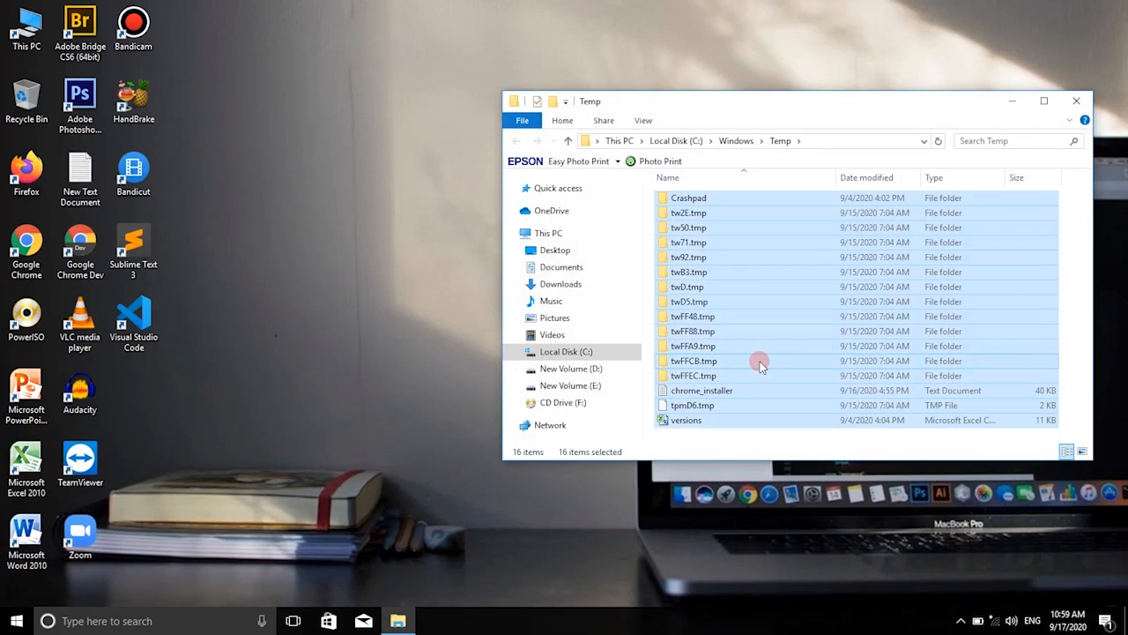
{"action": "key", "text": "Delete"}
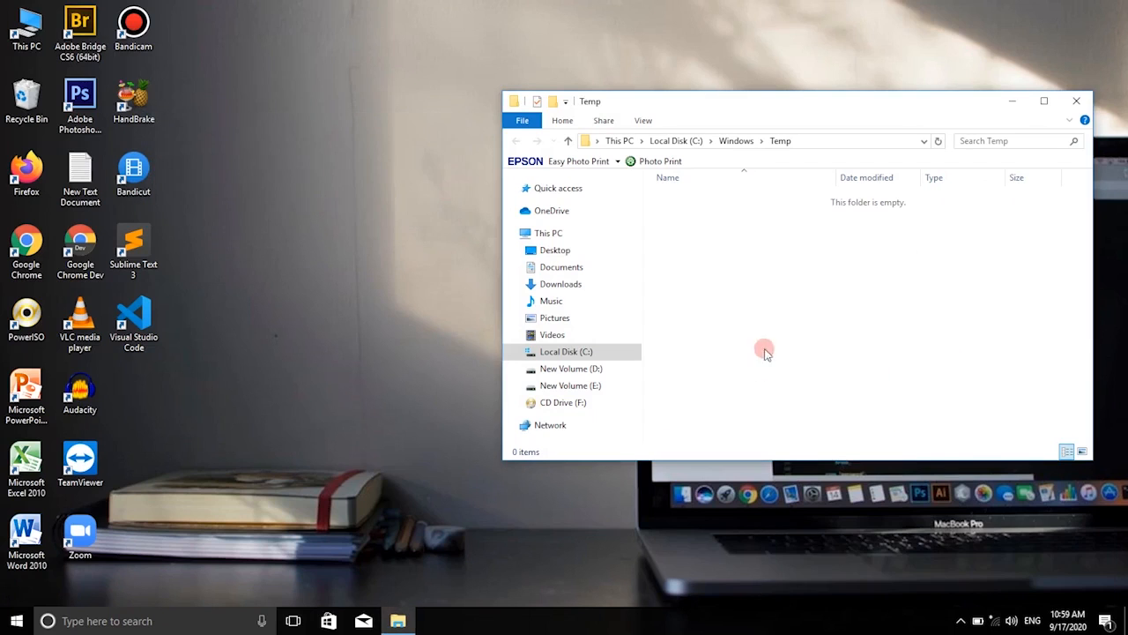
{"action": "left_click", "coordinate": [1077, 100]}
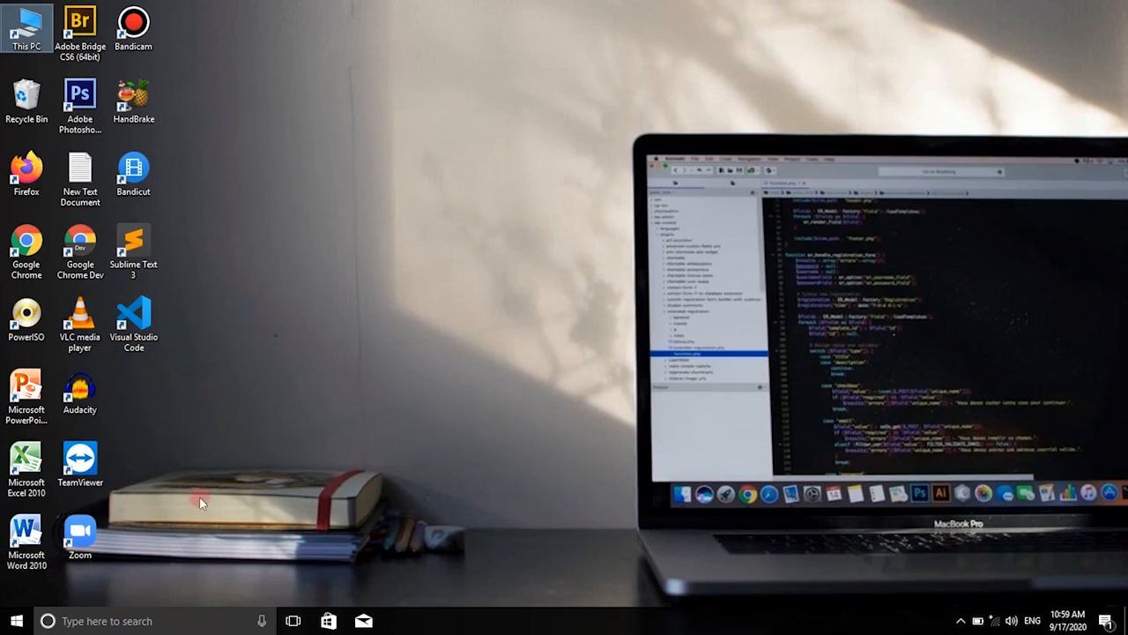
Open the user's local Temp folder by running %temp% from the Run dialog
{"action": "left_click", "coordinate": [113, 620]}
{"action": "type", "text": "run"}
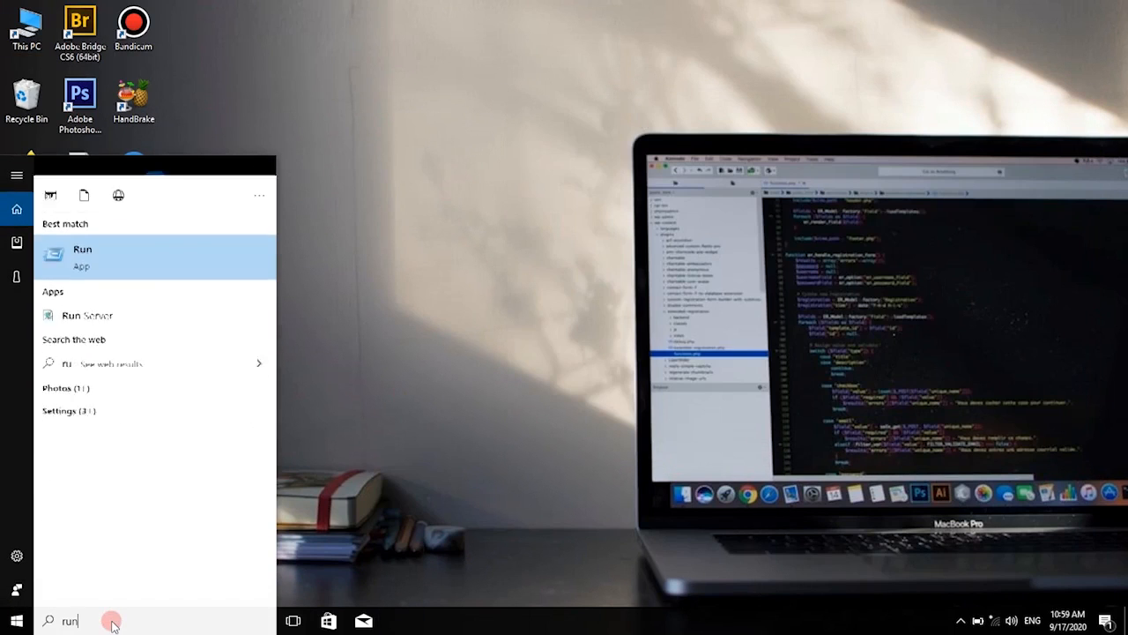
{"action": "left_click", "coordinate": [151, 247]}
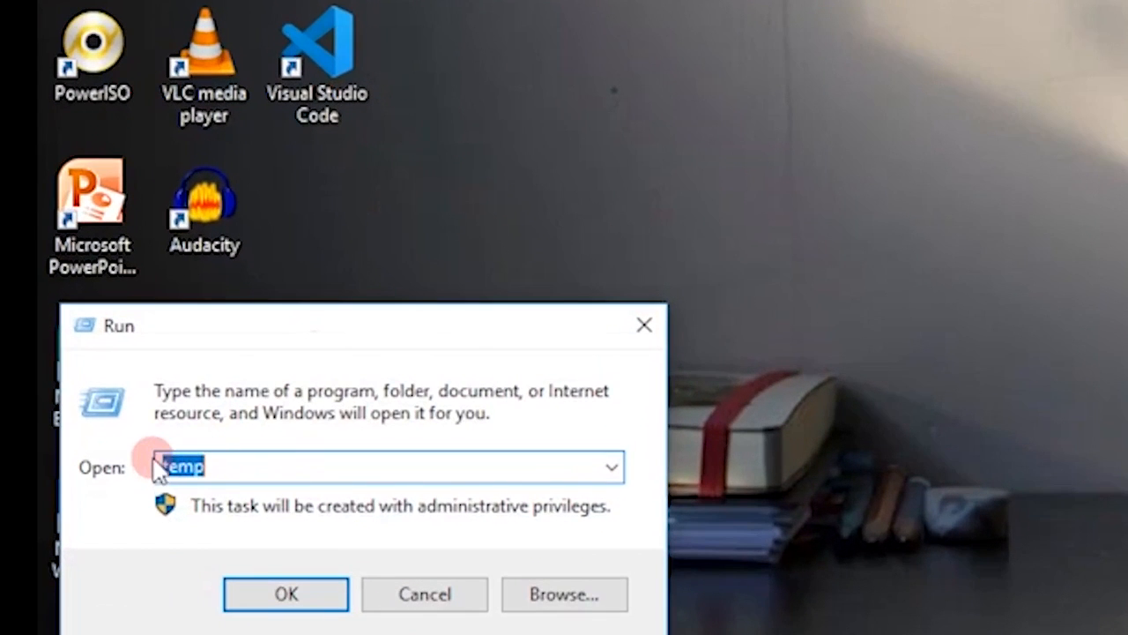
{"action": "left_click", "coordinate": [178, 464]}
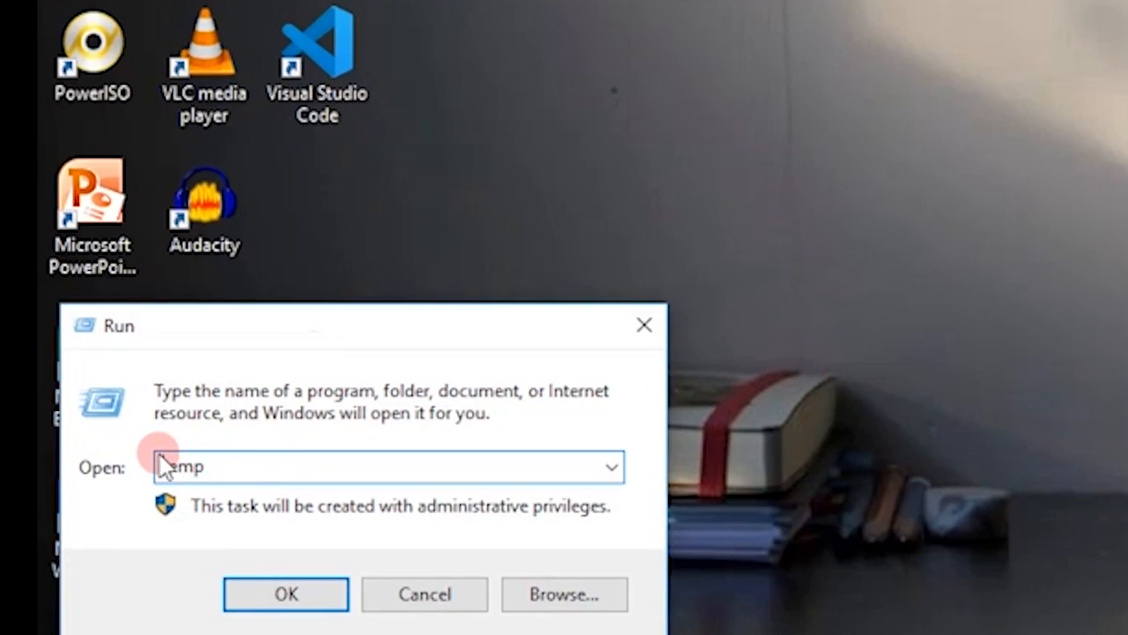
{"action": "left_click", "coordinate": [159, 465]}
{"action": "type", "text": "%"}
{"action": "left_click", "coordinate": [245, 465]}
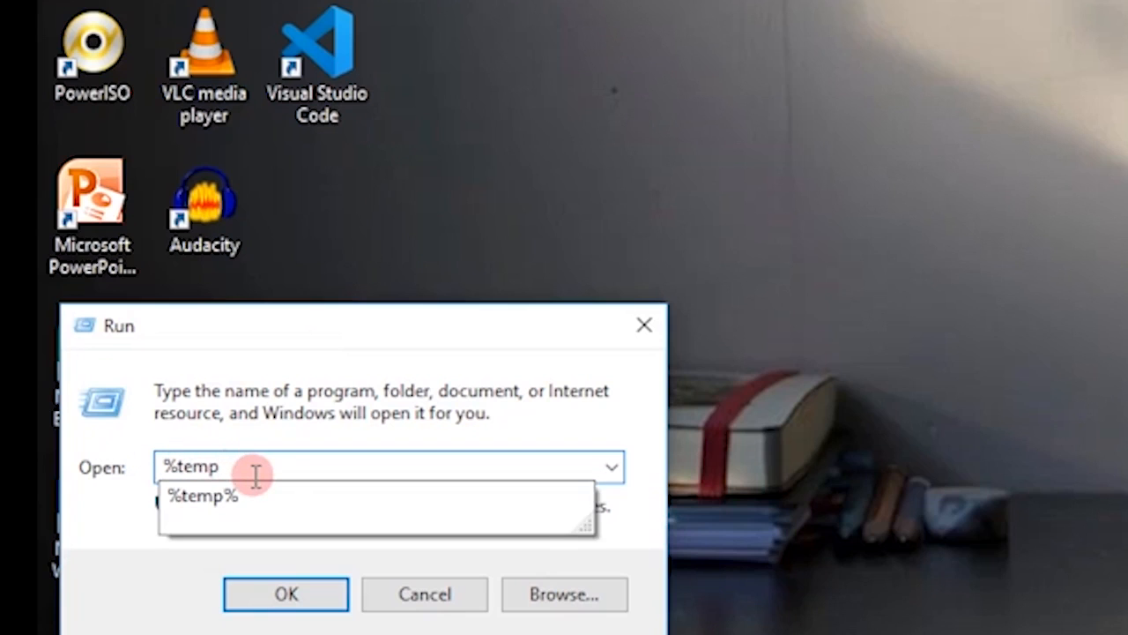
{"action": "type", "text": "%"}
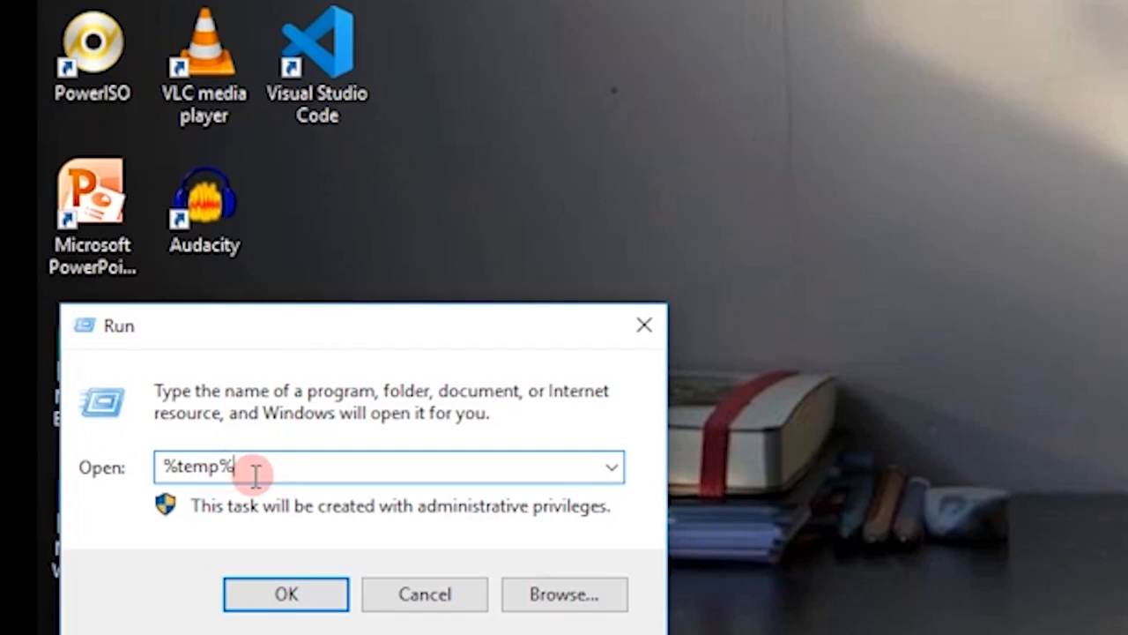
{"action": "left_click", "coordinate": [313, 599]}
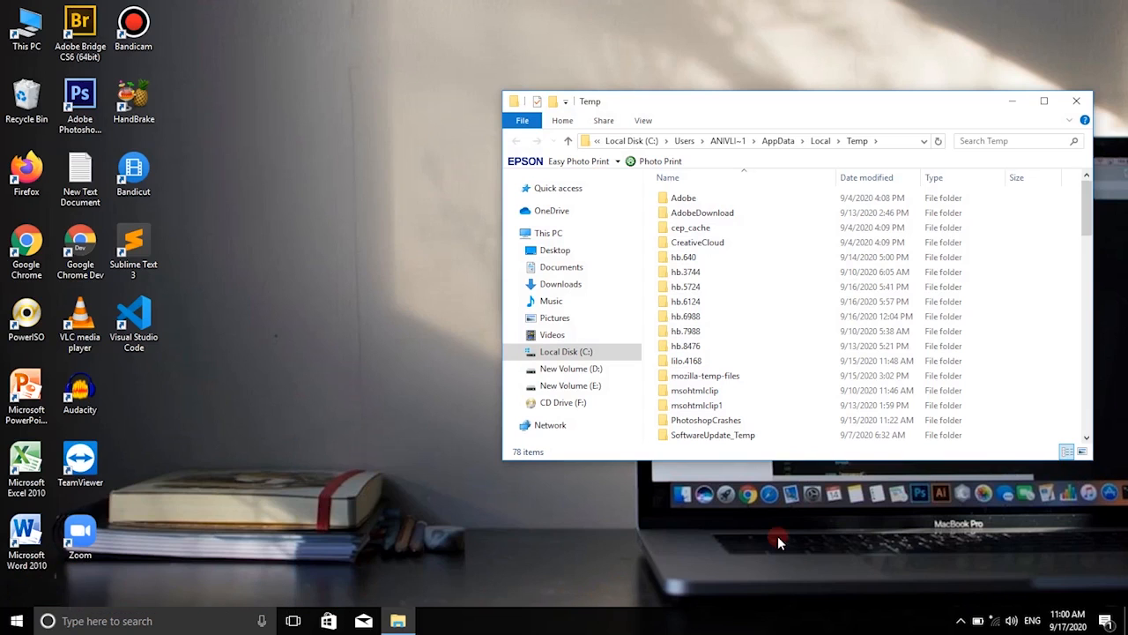
Delete all items in the user's local Temp folder, leaving out the files in use, and close the folder
{"action": "left_click_drag", "start_coordinate": [935, 98], "coordinate": [885, 86]}
{"action": "mouse_move", "coordinate": [1038, 189]}
{"action": "left_mouse_down"}
{"action": "mouse_move", "coordinate": [1038, 234]}
{"action": "mouse_move", "coordinate": [1037, 187]}
{"action": "left_mouse_up"}
{"action": "left_click", "coordinate": [670, 287]}
{"action": "key", "text": "ctrl+a"}
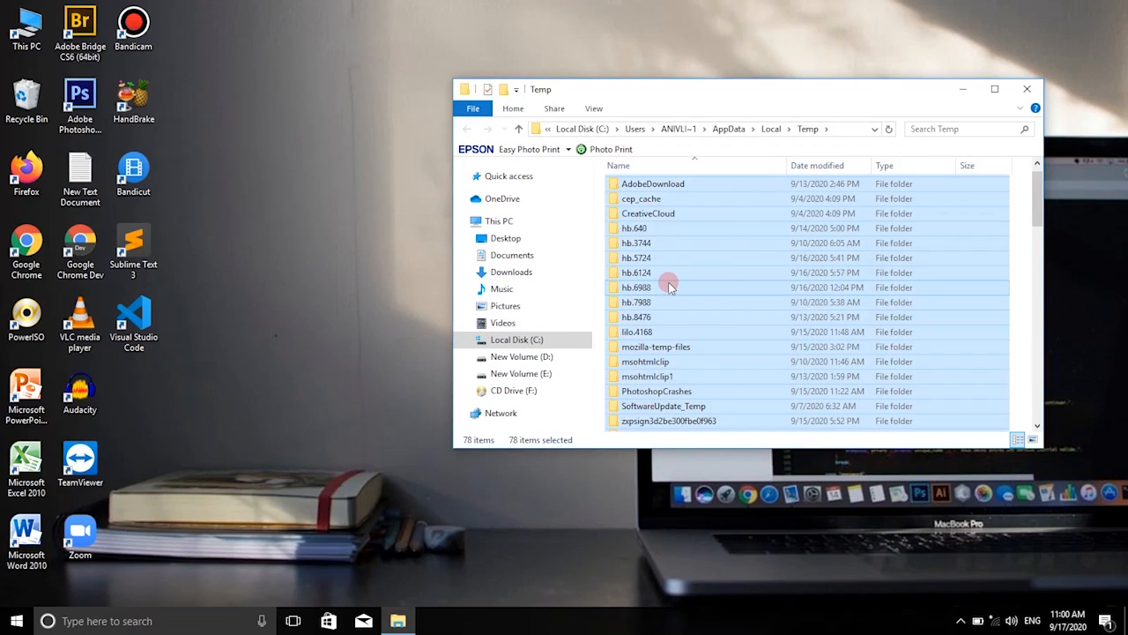
{"action": "key", "text": "Delete"}
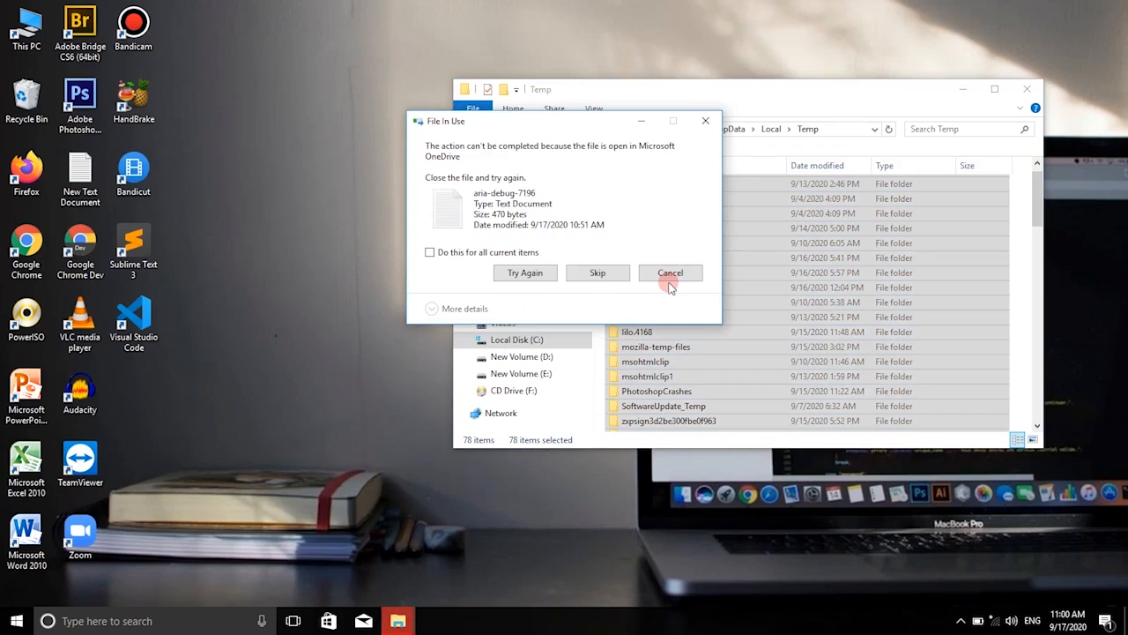
{"action": "left_click", "coordinate": [511, 251]}
{"action": "left_click", "coordinate": [526, 273]}
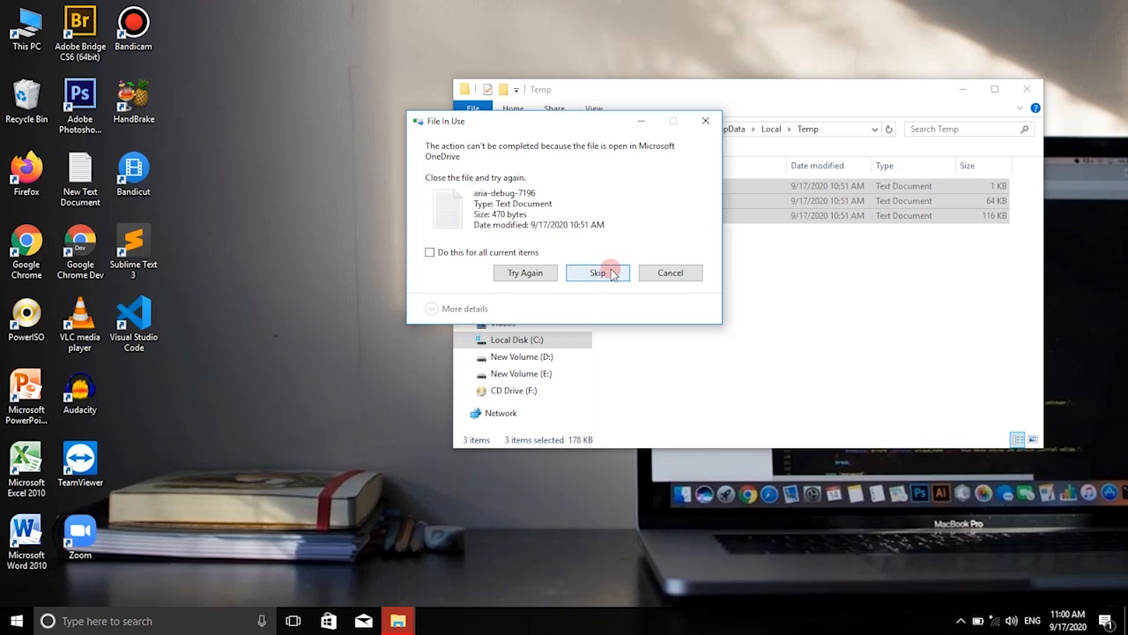
{"action": "left_click", "coordinate": [613, 274]}
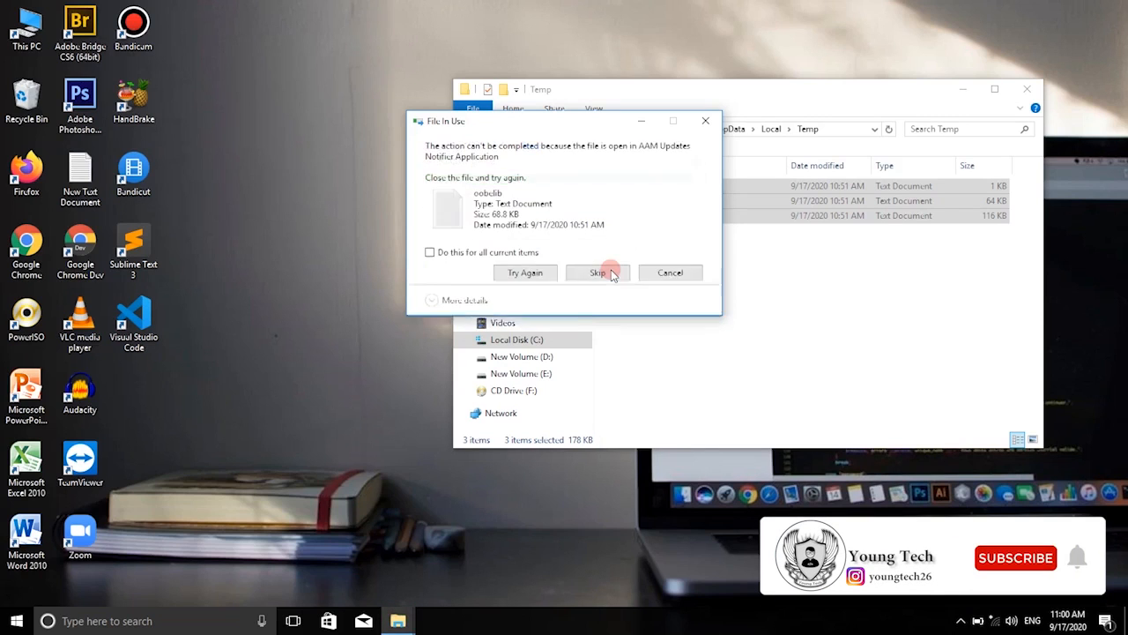
{"action": "left_click", "coordinate": [674, 276]}
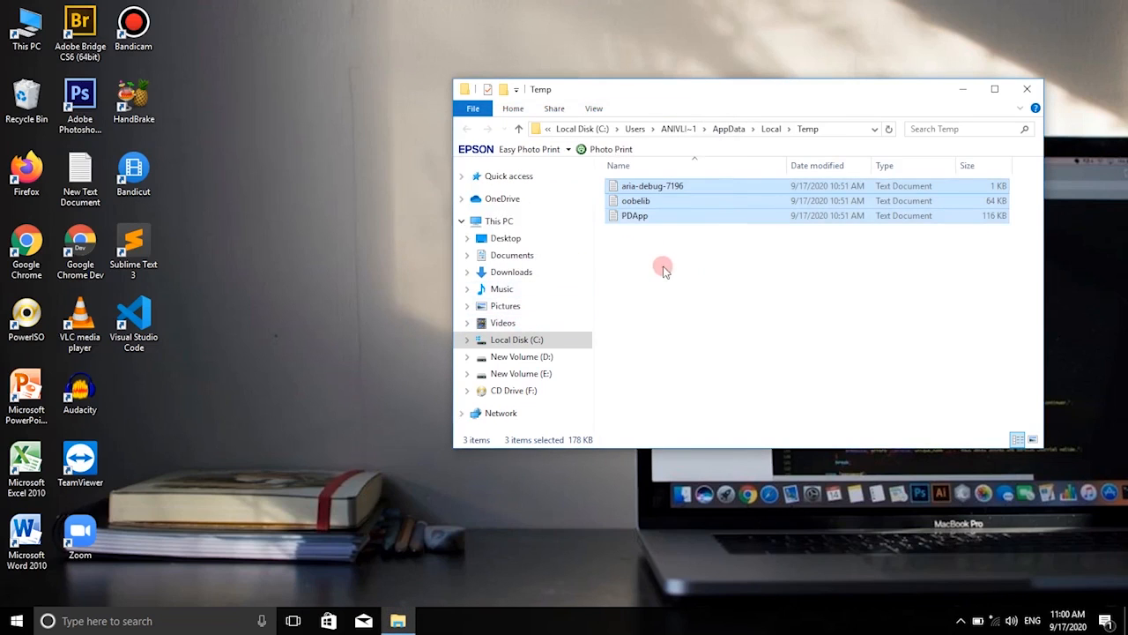
{"action": "left_click", "coordinate": [756, 275]}
{"action": "left_click", "coordinate": [1027, 89]}
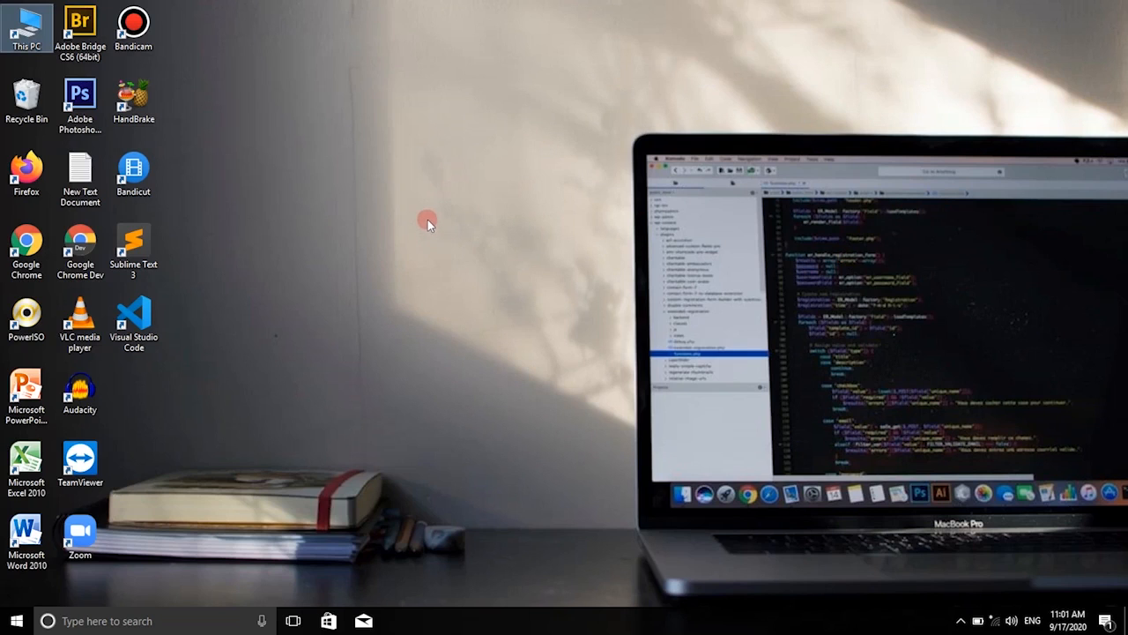
Empty the Recycle Bin, permanently deleting its items
{"action": "right_click", "coordinate": [19, 102]}
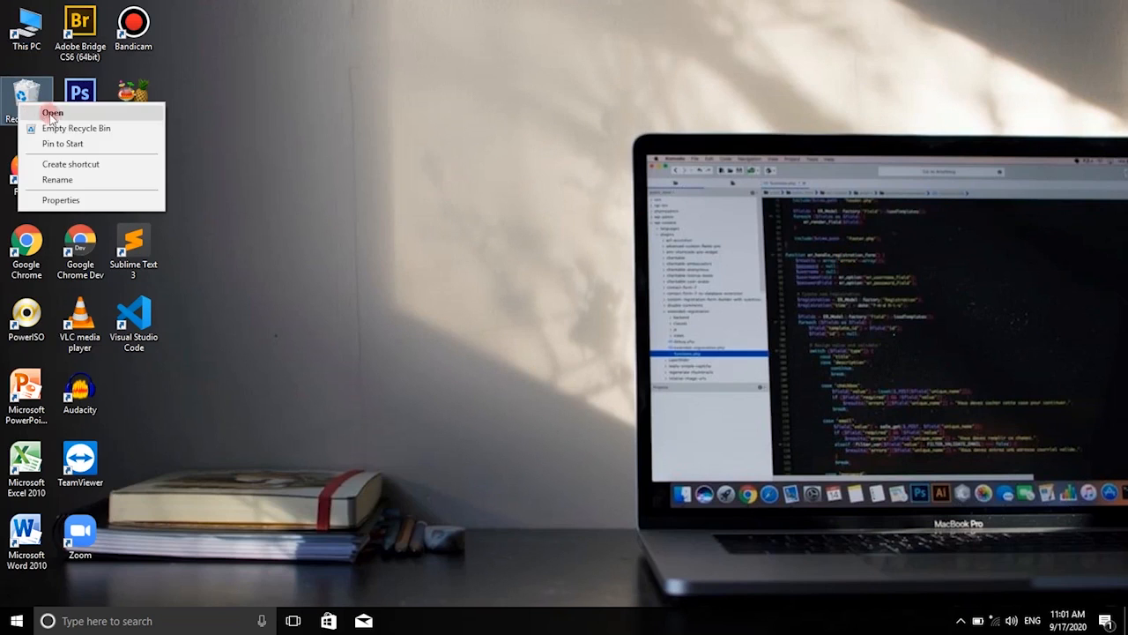
{"action": "left_click", "coordinate": [62, 129]}
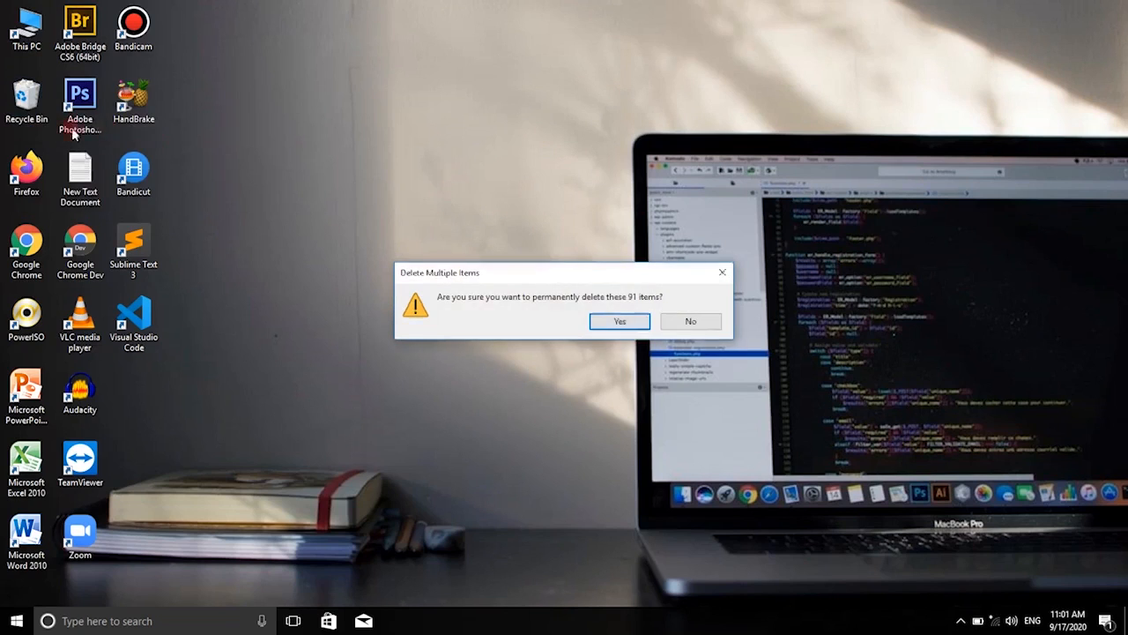
{"action": "left_click", "coordinate": [619, 321]}
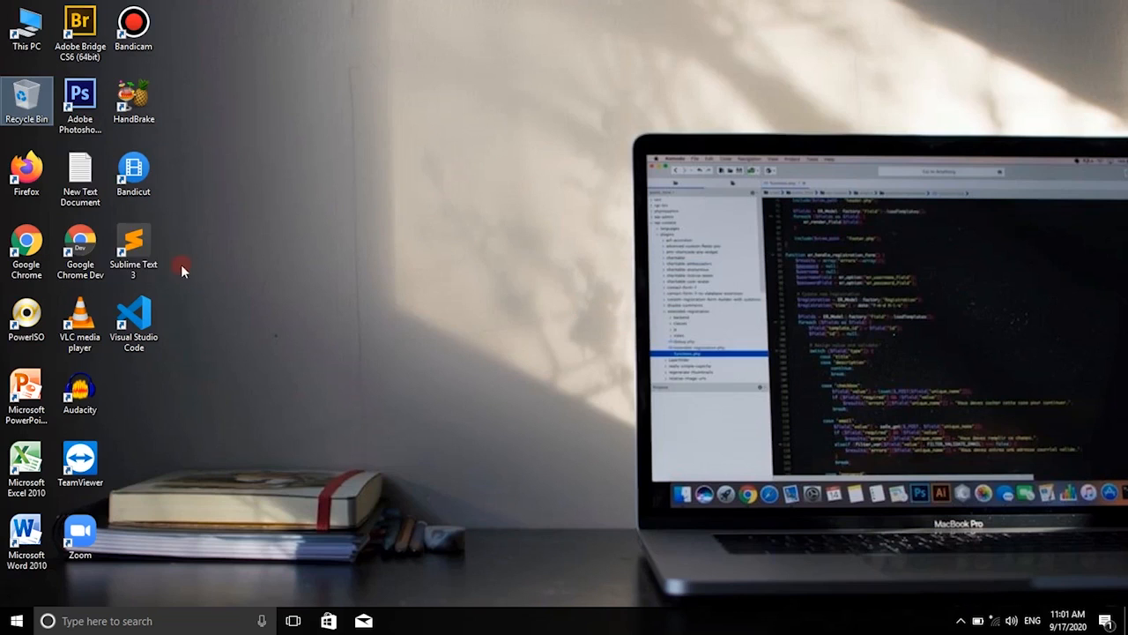
Open Performance Options from This PC's advanced system settings and view the processor scheduling, virtual memory and visual effects settings
{"action": "double_click", "coordinate": [9, 35]}
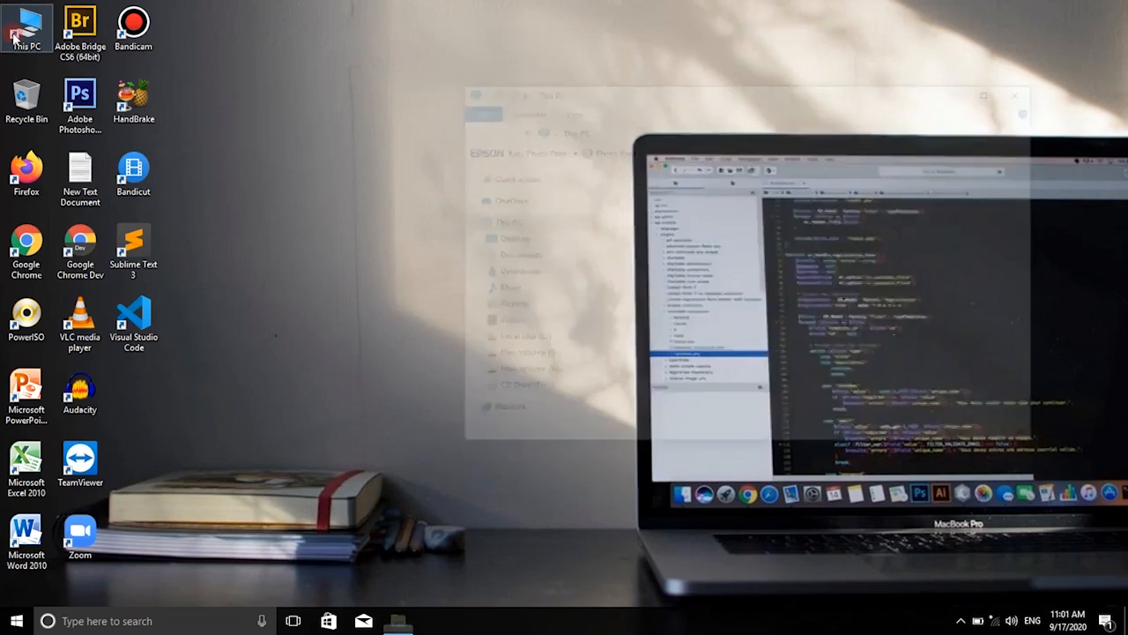
{"action": "left_click", "coordinate": [494, 224]}
{"action": "right_click", "coordinate": [493, 225]}
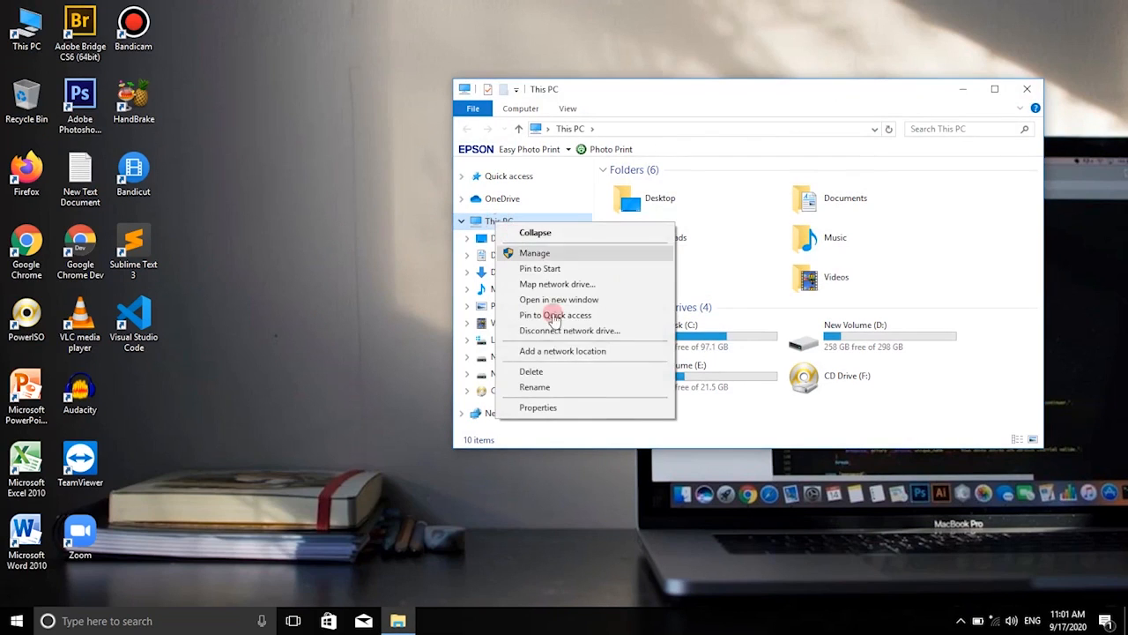
{"action": "left_click", "coordinate": [539, 407]}
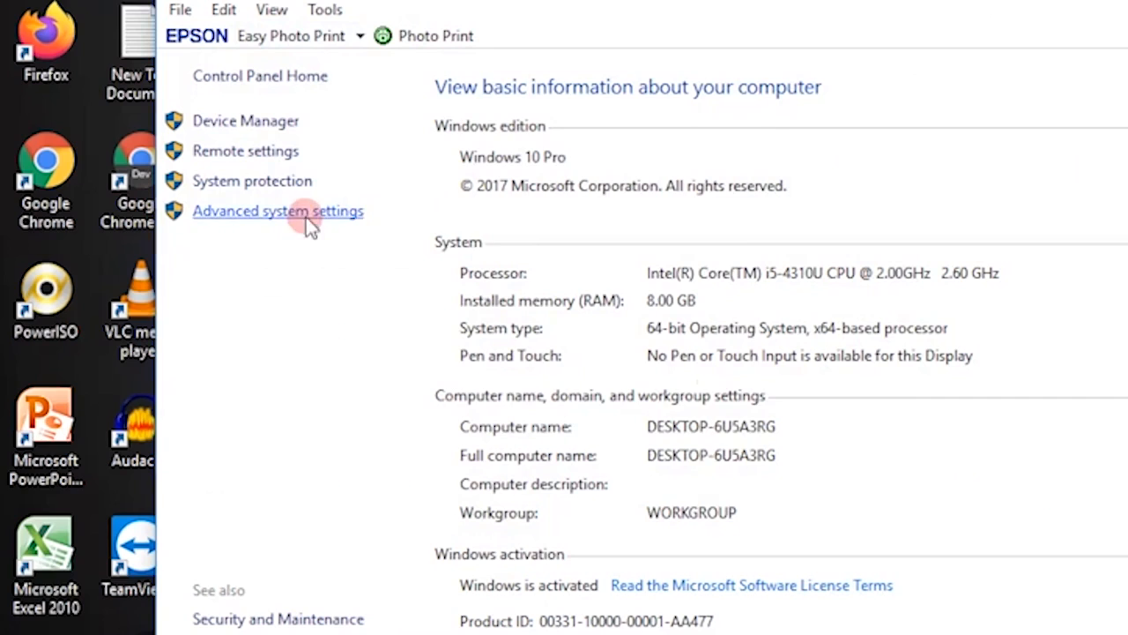
{"action": "left_click", "coordinate": [172, 270]}
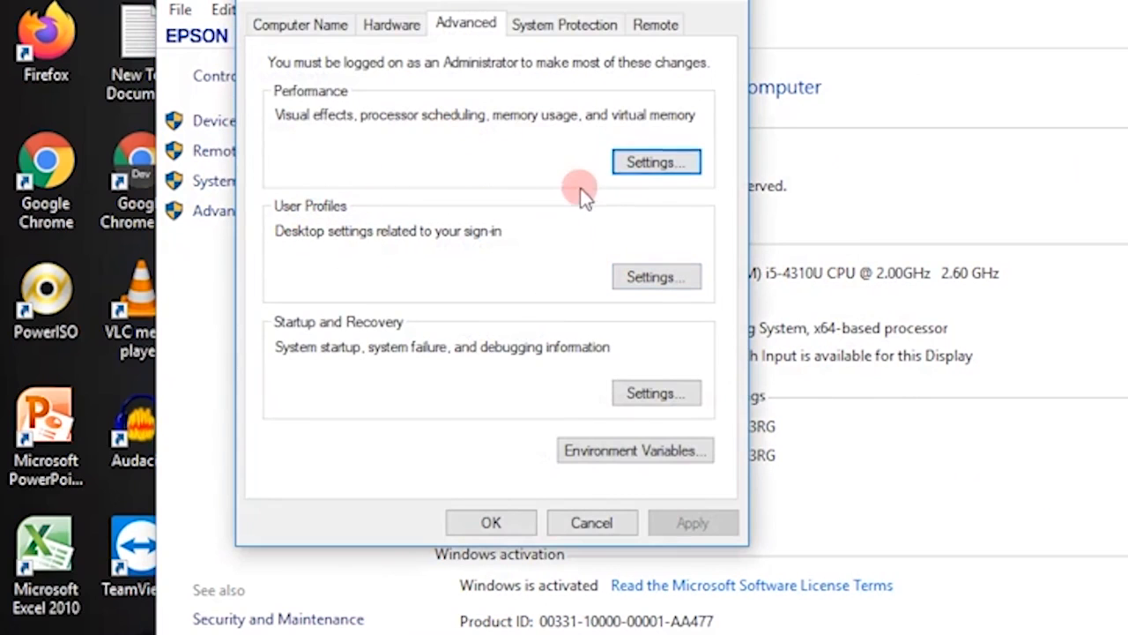
{"action": "left_click", "coordinate": [656, 164]}
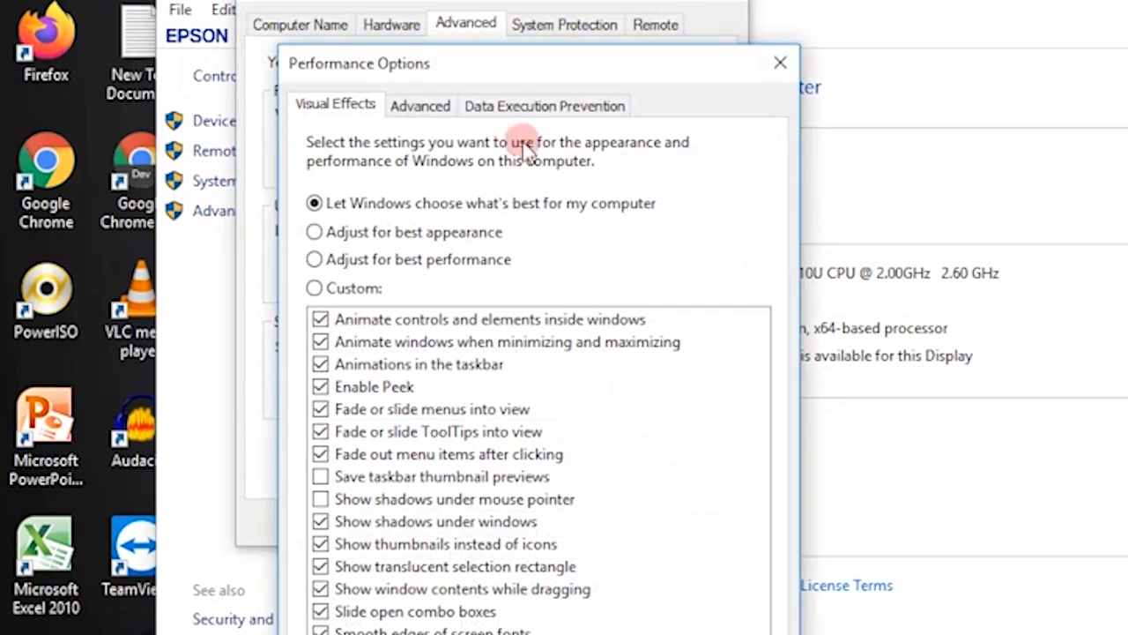
{"action": "left_click", "coordinate": [445, 106]}
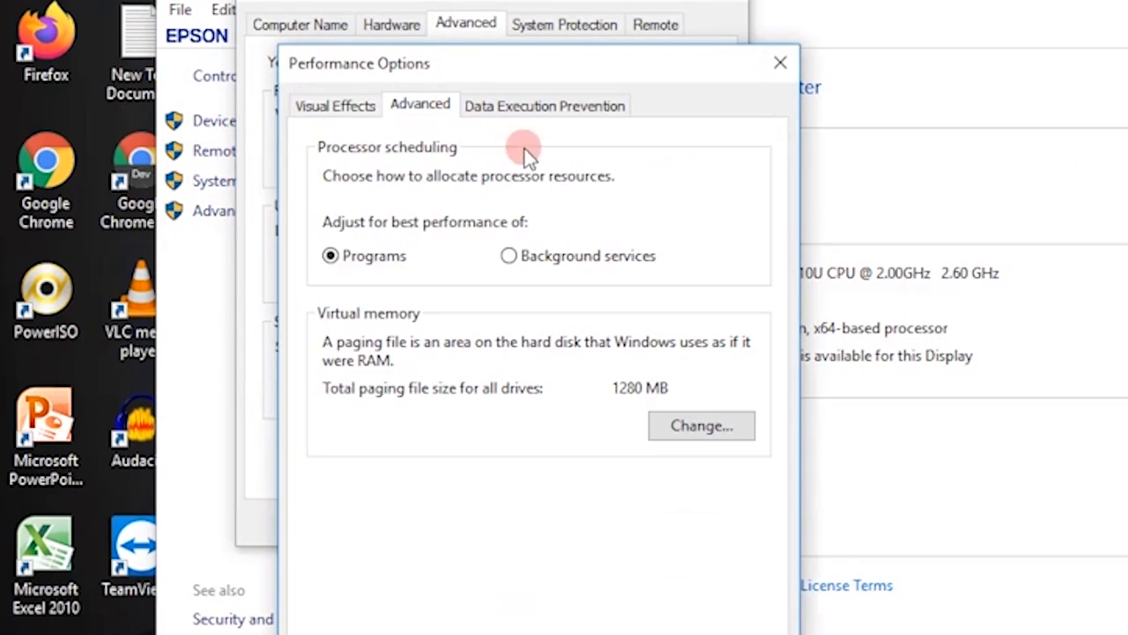
{"action": "left_click", "coordinate": [354, 108]}
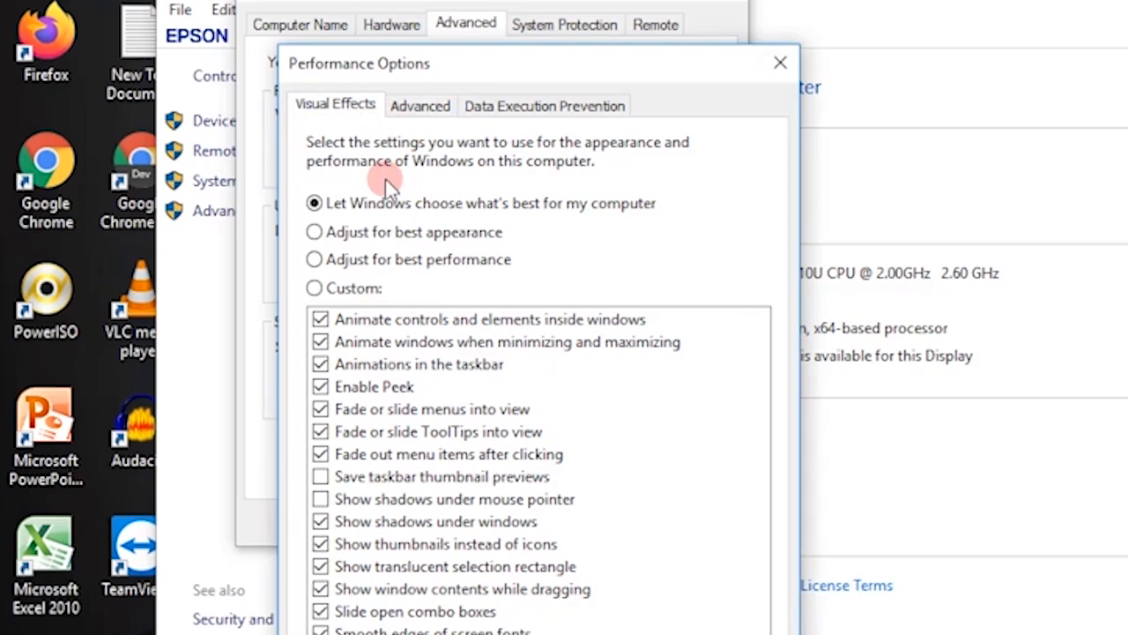
Try the visual effects option Adjust for best performance, return to Let Windows choose what's best for my computer, and close Performance Options
{"action": "left_click", "coordinate": [328, 261]}
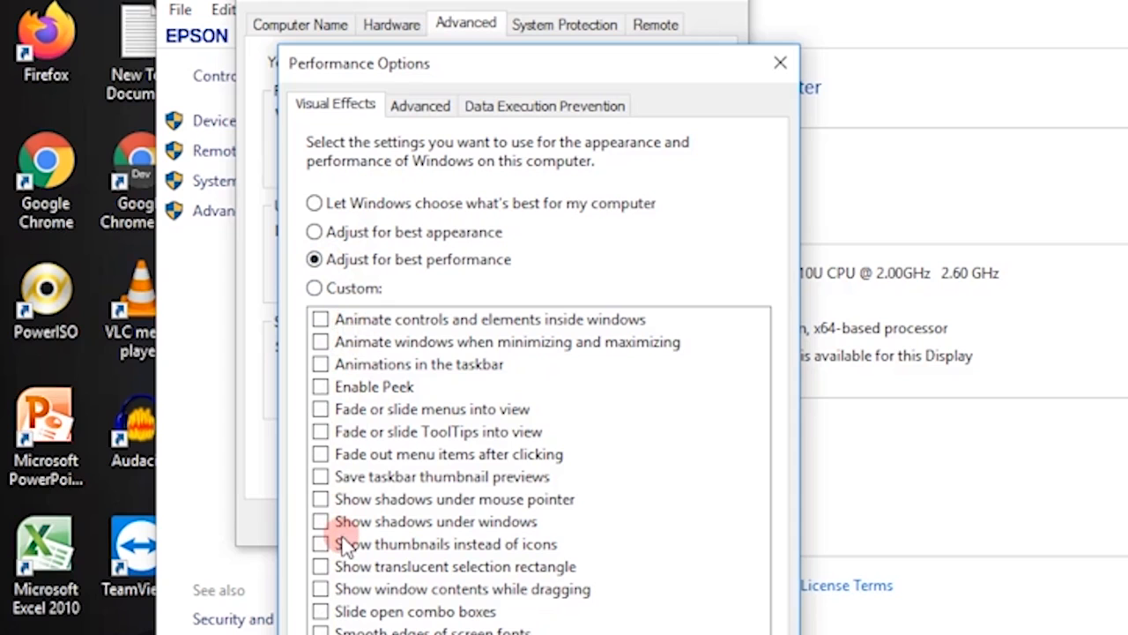
{"action": "left_click", "coordinate": [313, 202]}
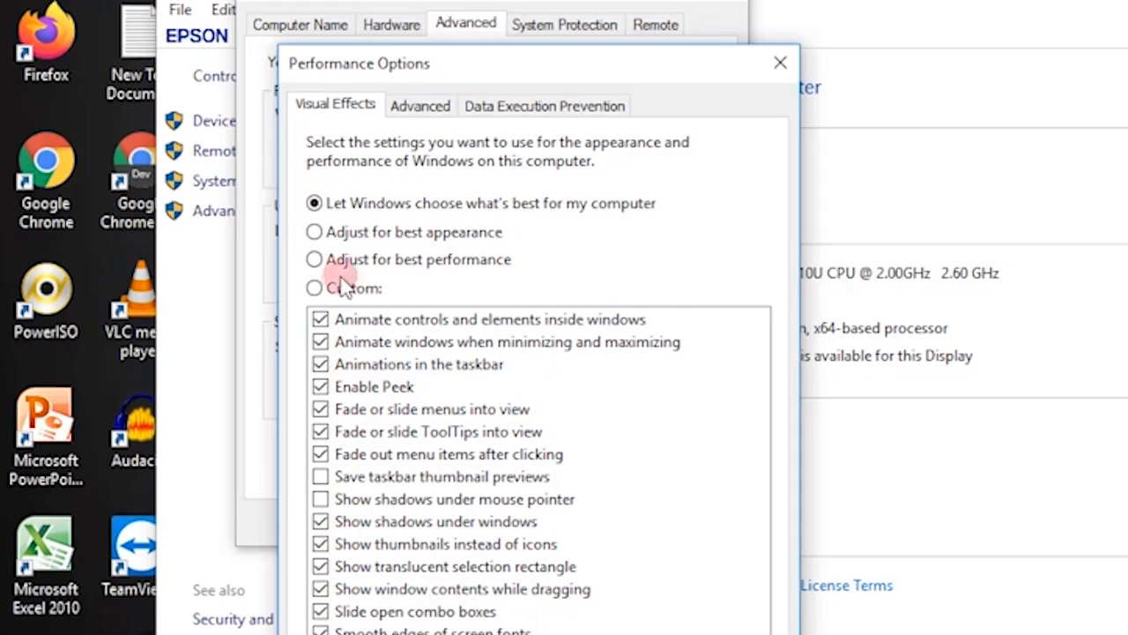
{"action": "left_click", "coordinate": [314, 261]}
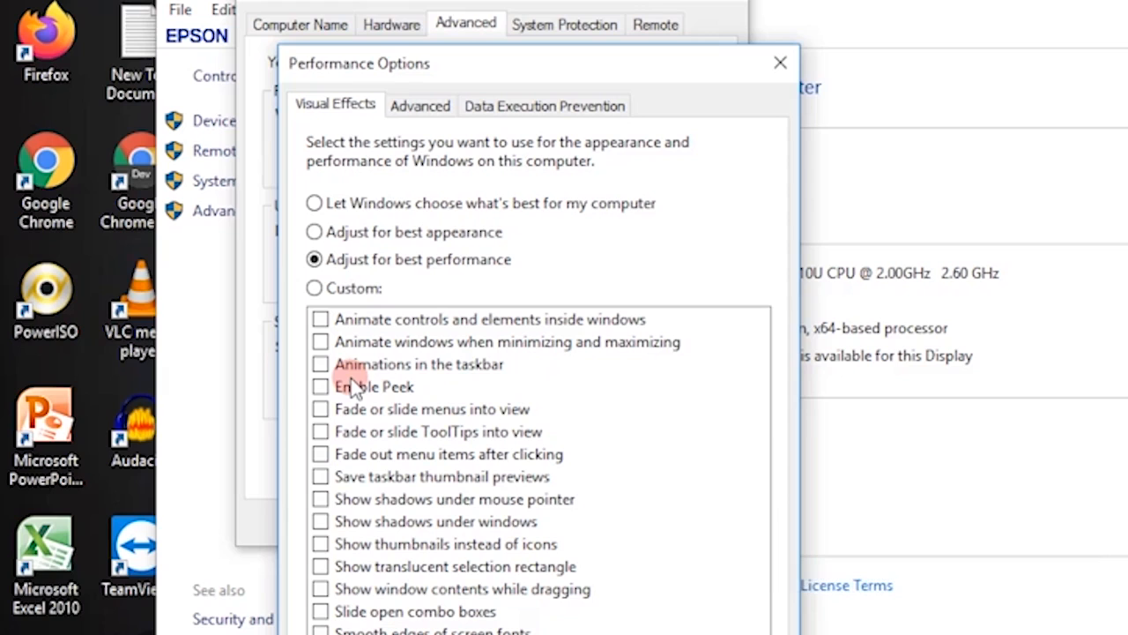
{"action": "left_click", "coordinate": [346, 204]}
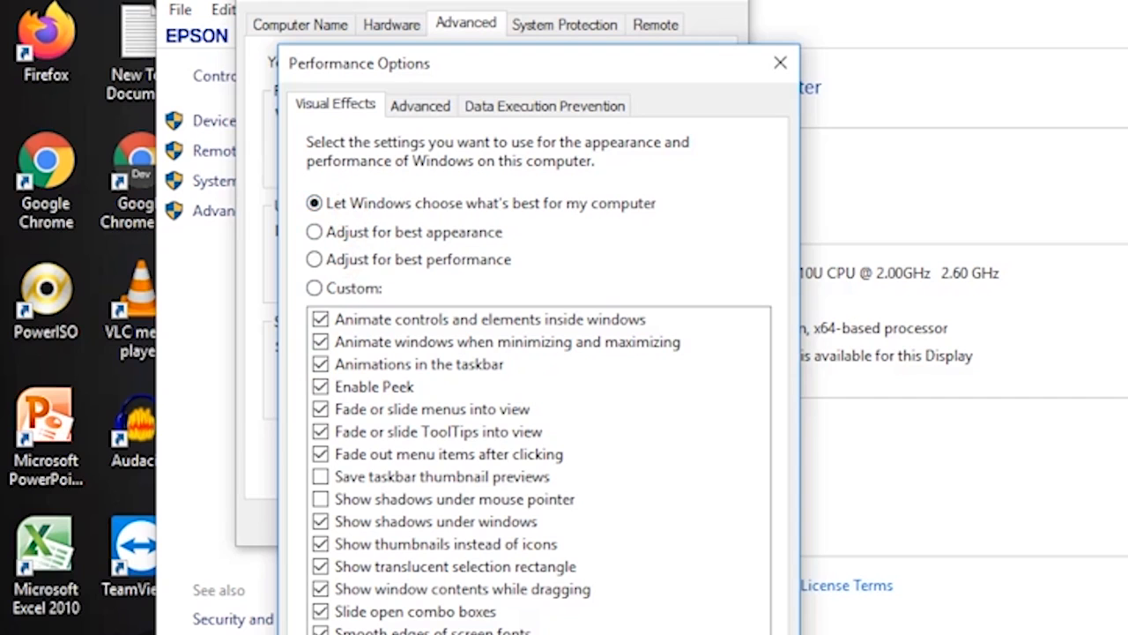
{"action": "left_click", "coordinate": [542, 633]}
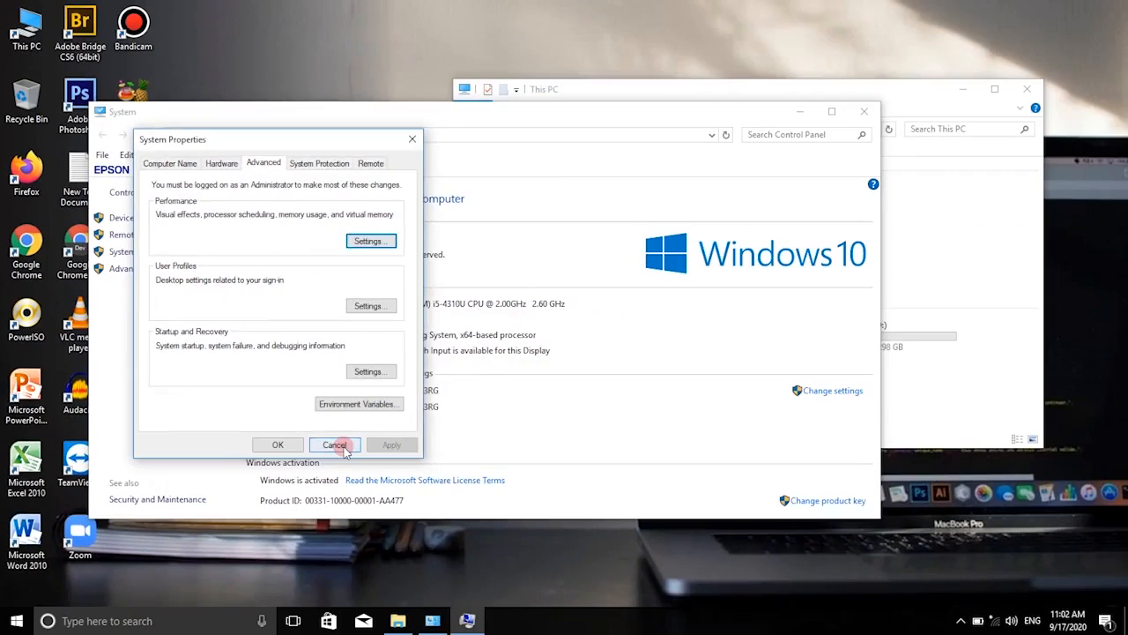
Close the System Properties, System and This PC windows and refresh the desktop twice
{"action": "left_click", "coordinate": [591, 523]}
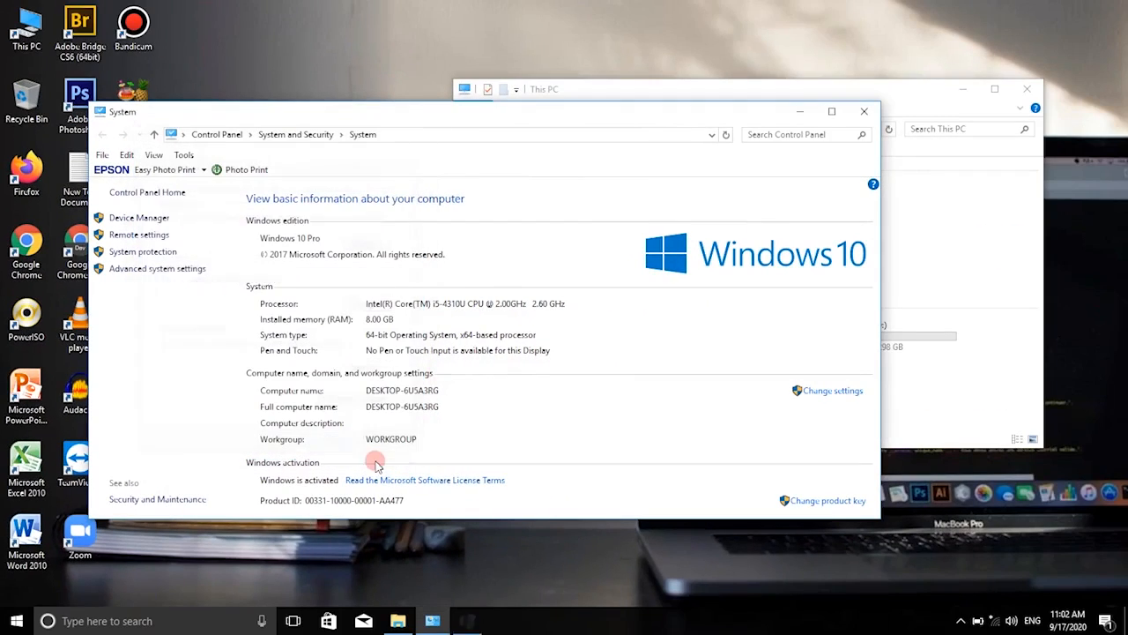
{"action": "left_click", "coordinate": [863, 111]}
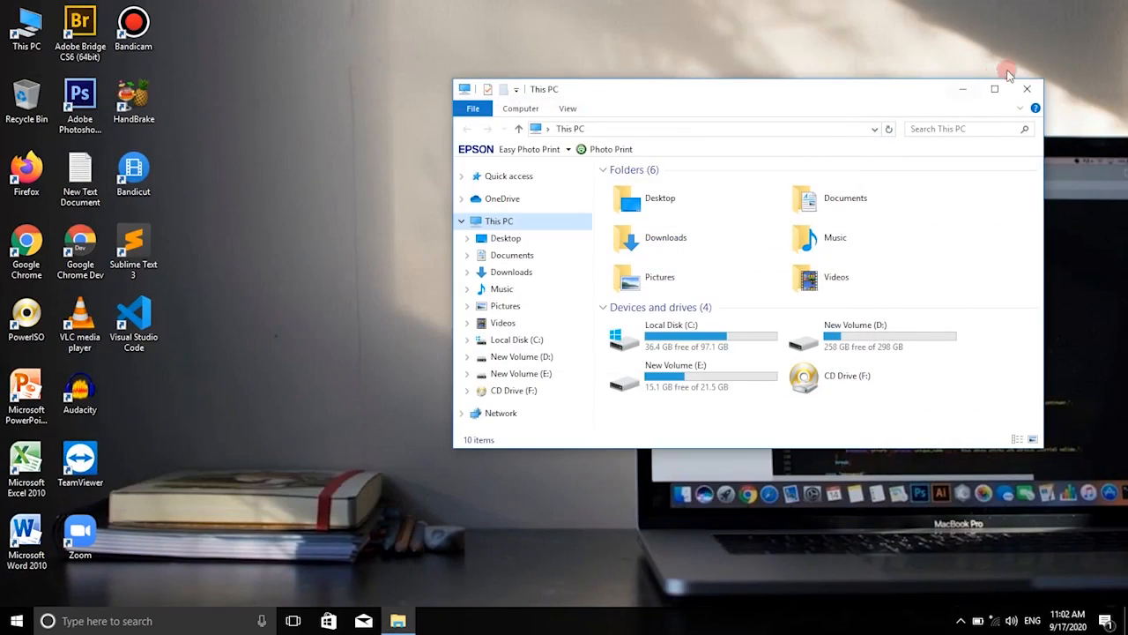
{"action": "left_click", "coordinate": [1038, 90]}
{"action": "right_click", "coordinate": [609, 84]}
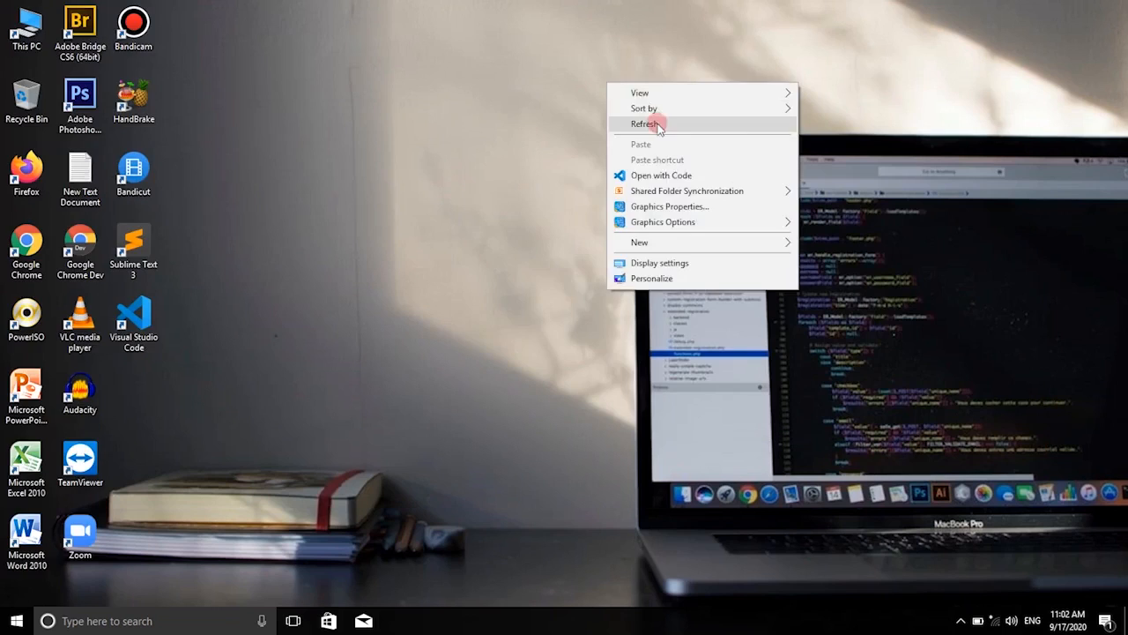
{"action": "left_click", "coordinate": [658, 123]}
{"action": "right_click", "coordinate": [569, 108]}
{"action": "left_click", "coordinate": [604, 146]}
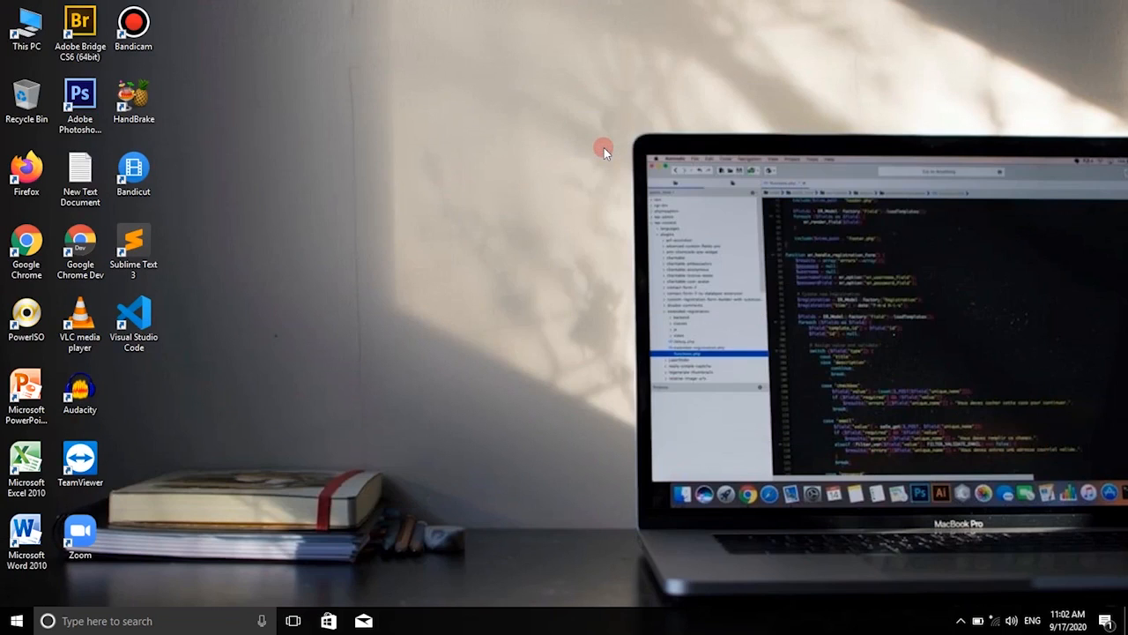